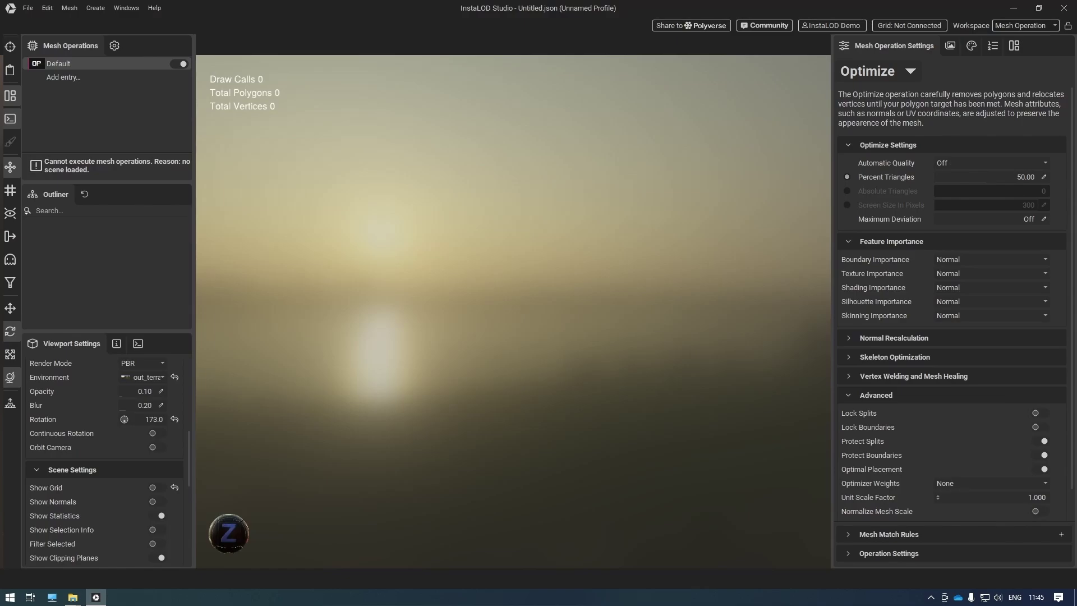
# Import the wheel CAD file into the empty scene
pyautogui.moveTo(12, 460); pyautogui.dragTo(509, 415)
pyautogui.click(680, 472)
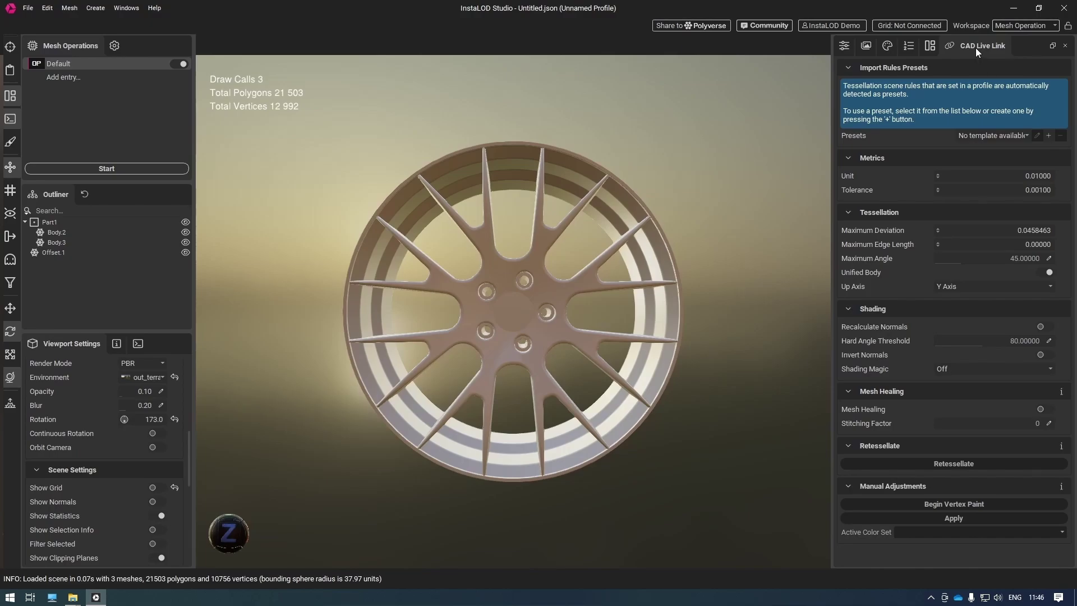
# Filter the materials by selection and give the spokes' Dark Stone material a metalness of 0.92 and a roughness of 0.09
pyautogui.click(903, 45)
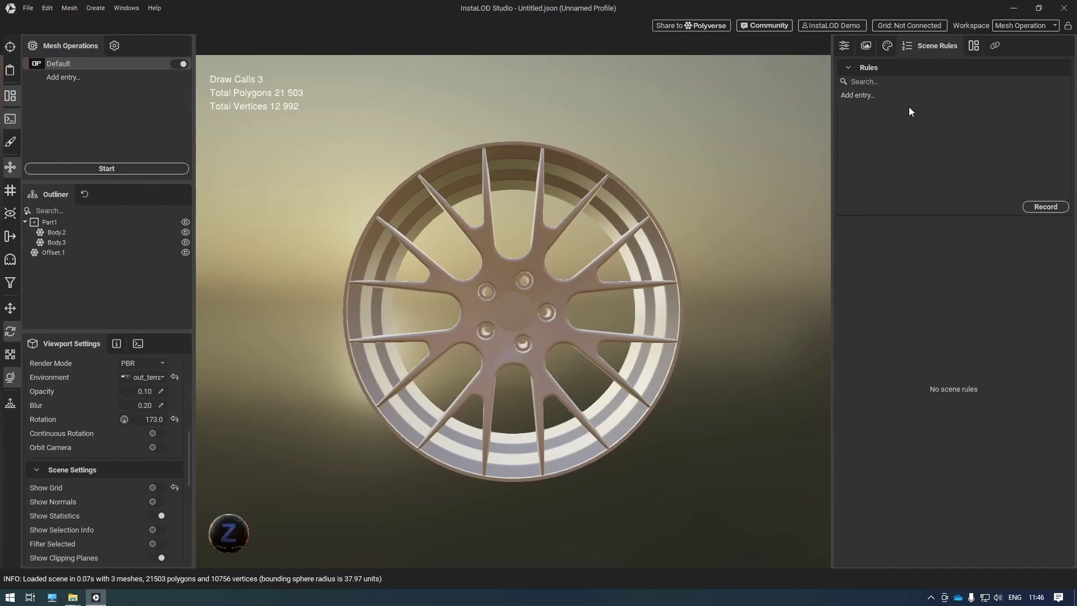
pyautogui.click(887, 46)
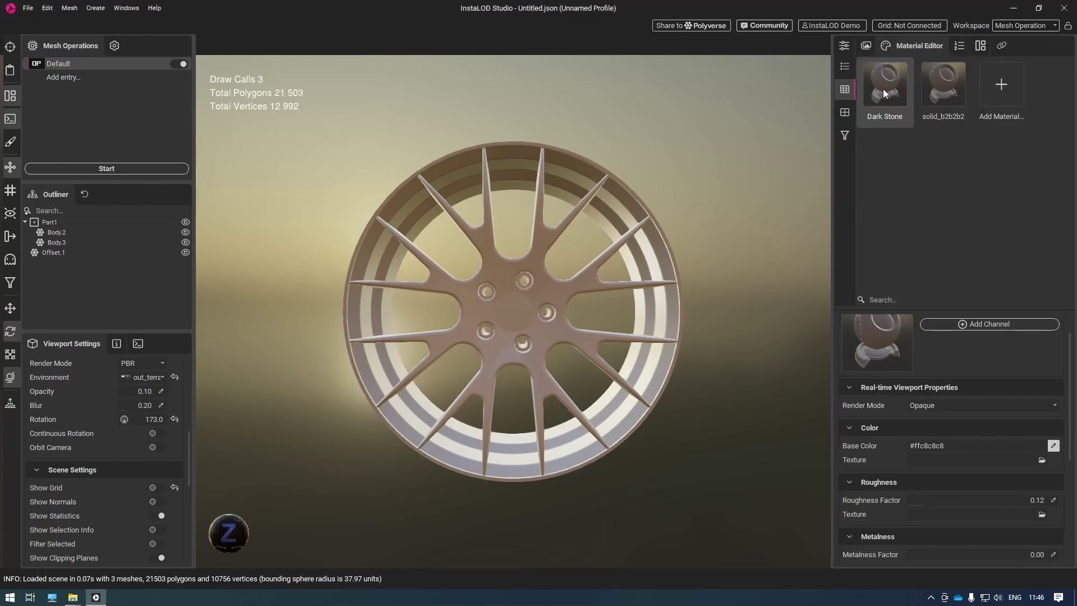
pyautogui.click(843, 136)
pyautogui.click(577, 277)
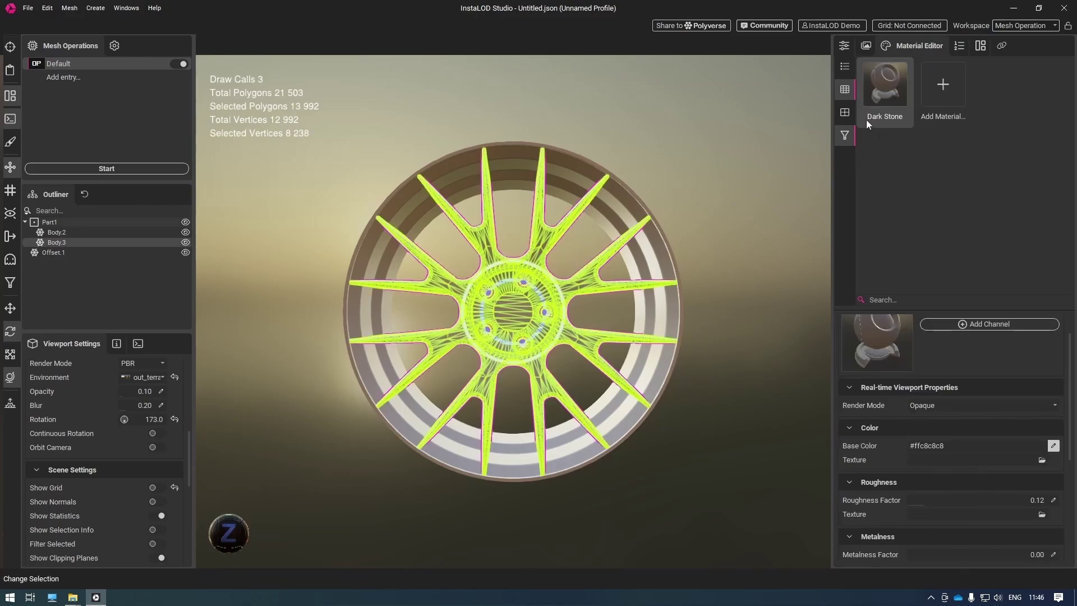
pyautogui.moveTo(924, 554); pyautogui.dragTo(1037, 555)
pyautogui.click(918, 500)
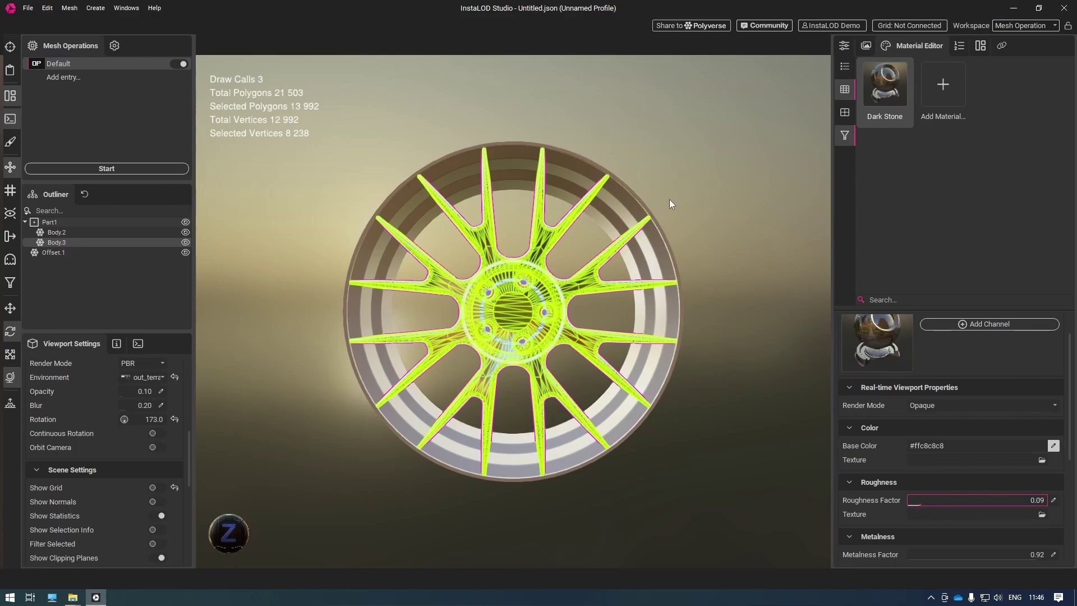
# Set the outer rim's solid_b2b2b2 material to roughness 0.00 and a red base color, #ffb20000
pyautogui.click(646, 216)
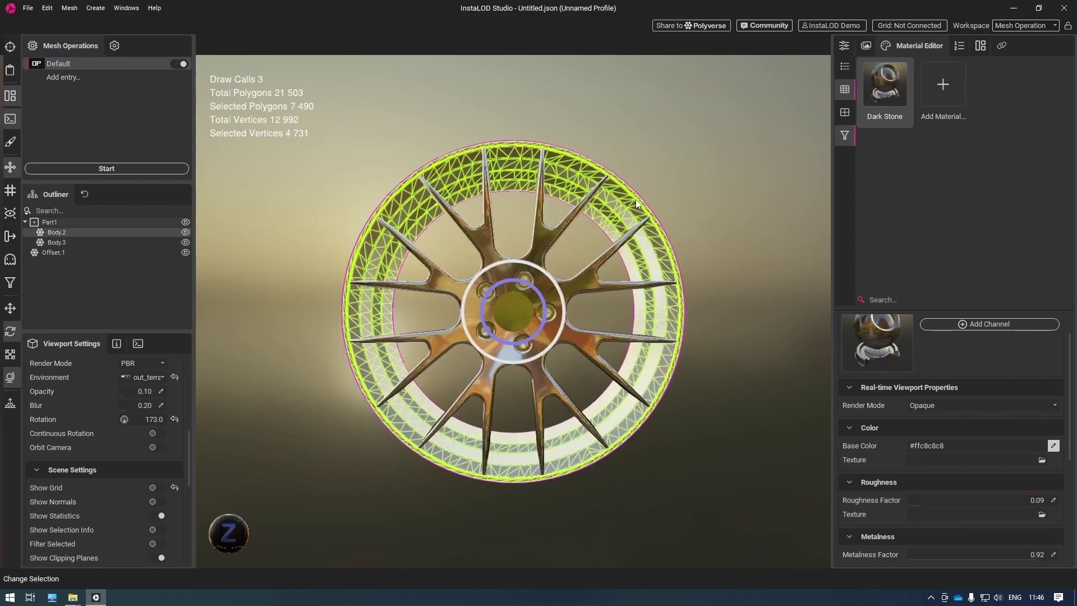
pyautogui.moveTo(993, 499); pyautogui.dragTo(891, 501)
pyautogui.click(1053, 445)
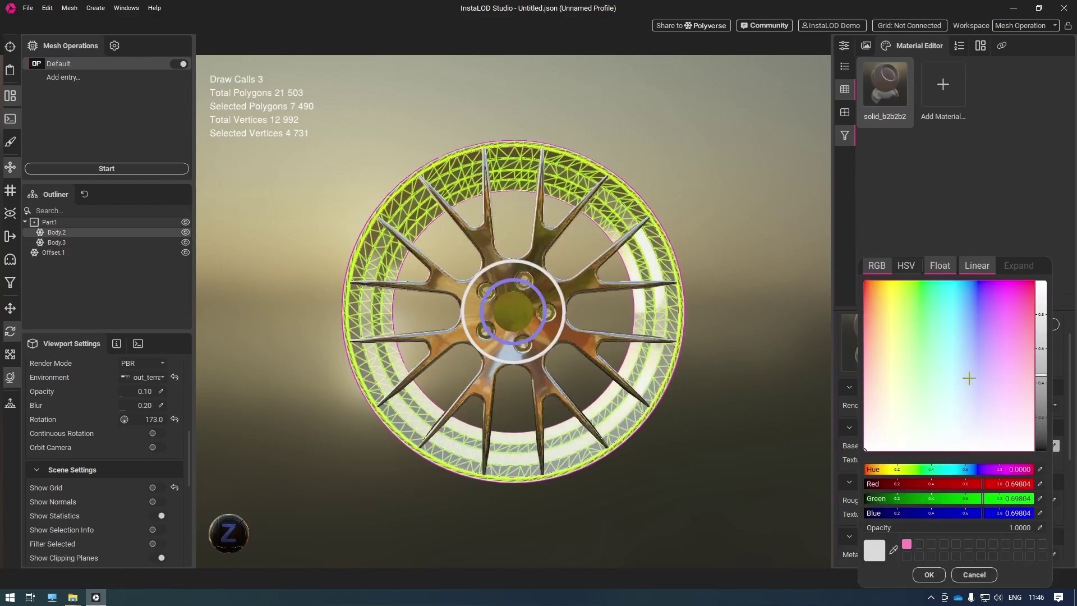
pyautogui.click(865, 282)
pyautogui.click(930, 574)
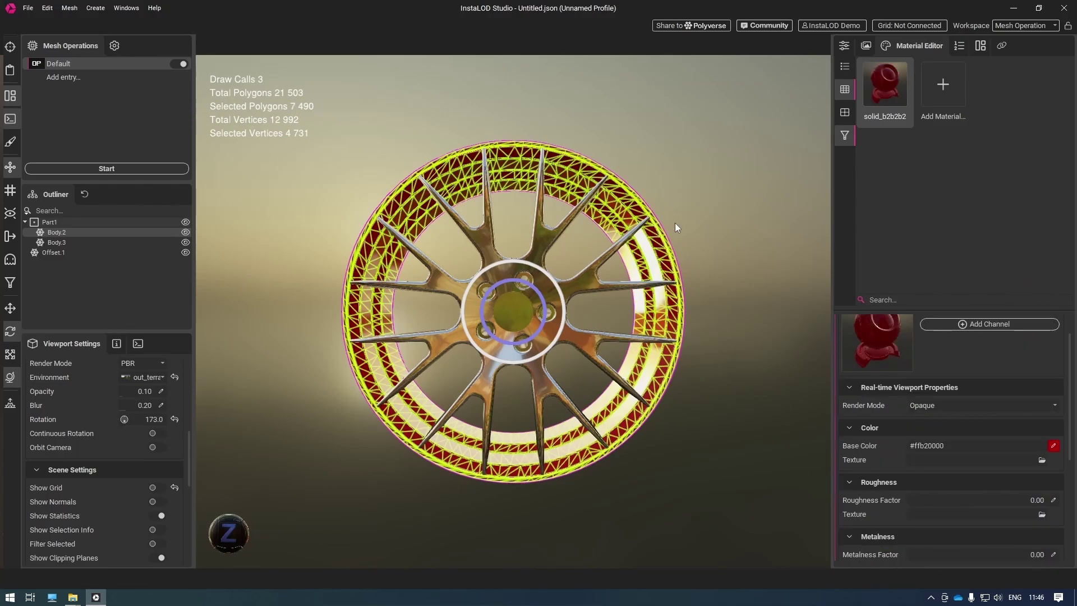
# Deselect the rim and change the viewport environment to the studio_5 image
pyautogui.moveTo(666, 185); pyautogui.dragTo(728, 222)
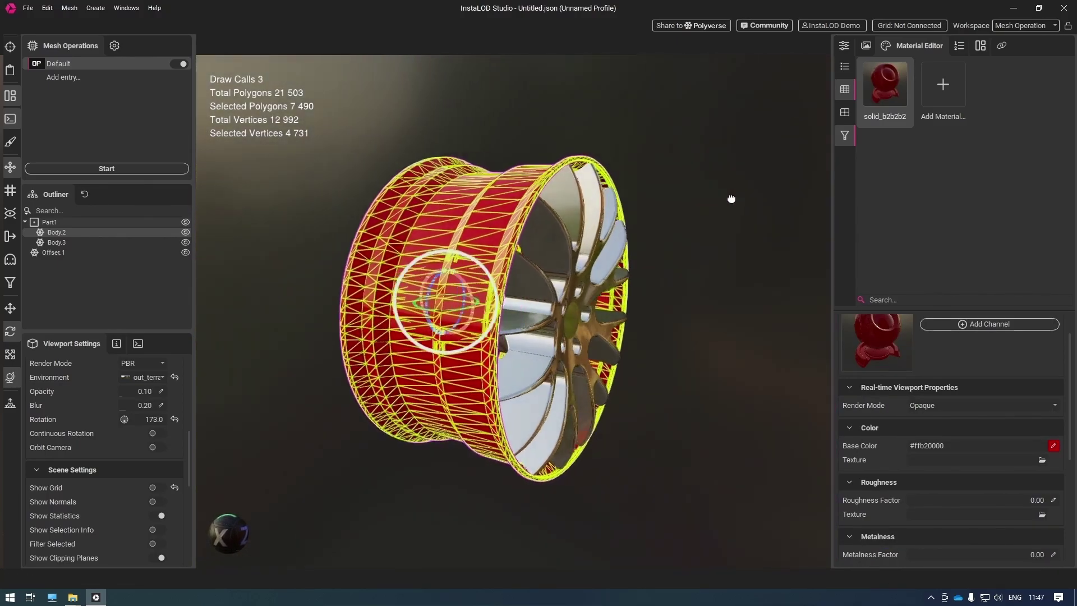
pyautogui.click(729, 222)
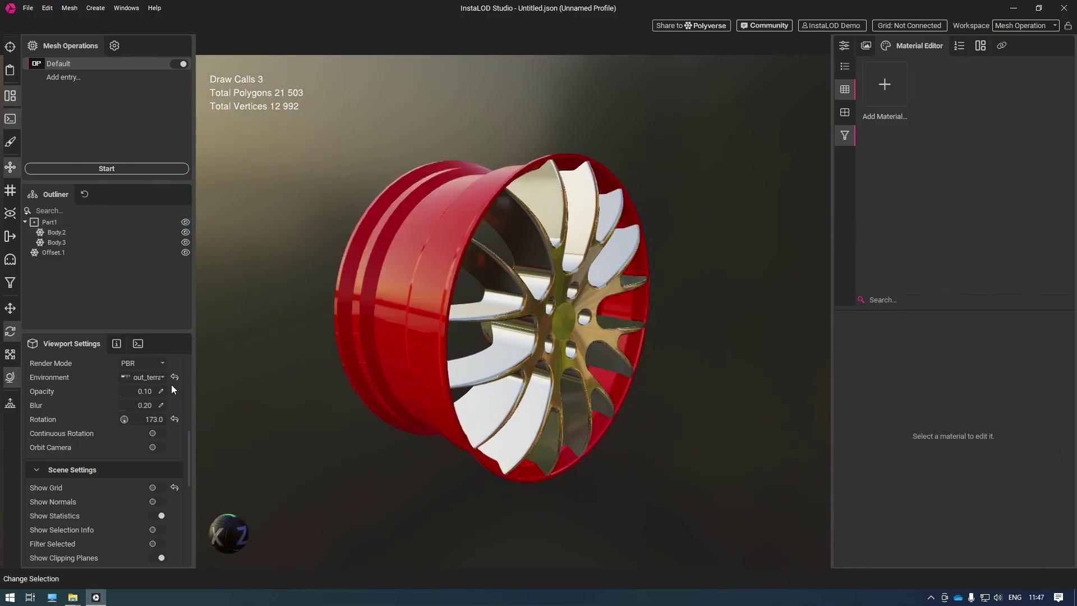
pyautogui.click(147, 377)
pyautogui.click(257, 571)
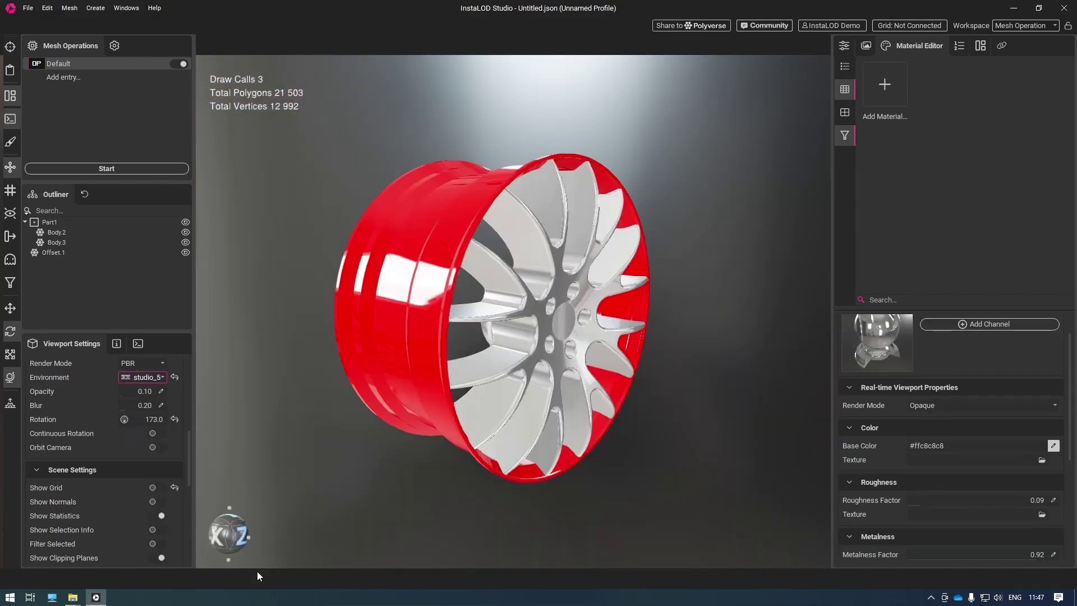
# Examine the wireframe around the hub for the whole wheel and for its individual bodies
pyautogui.click(538, 336)
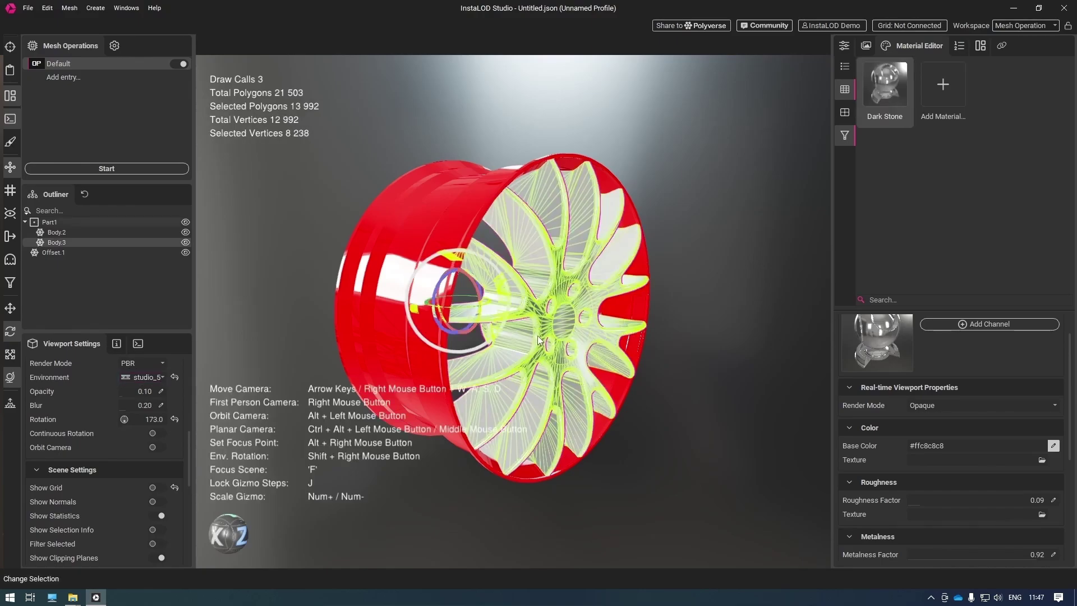
pyautogui.scroll(5, 537, 336)
pyautogui.scroll(4, 537, 335)
pyautogui.moveTo(443, 355); pyautogui.dragTo(413, 343, button='middle')
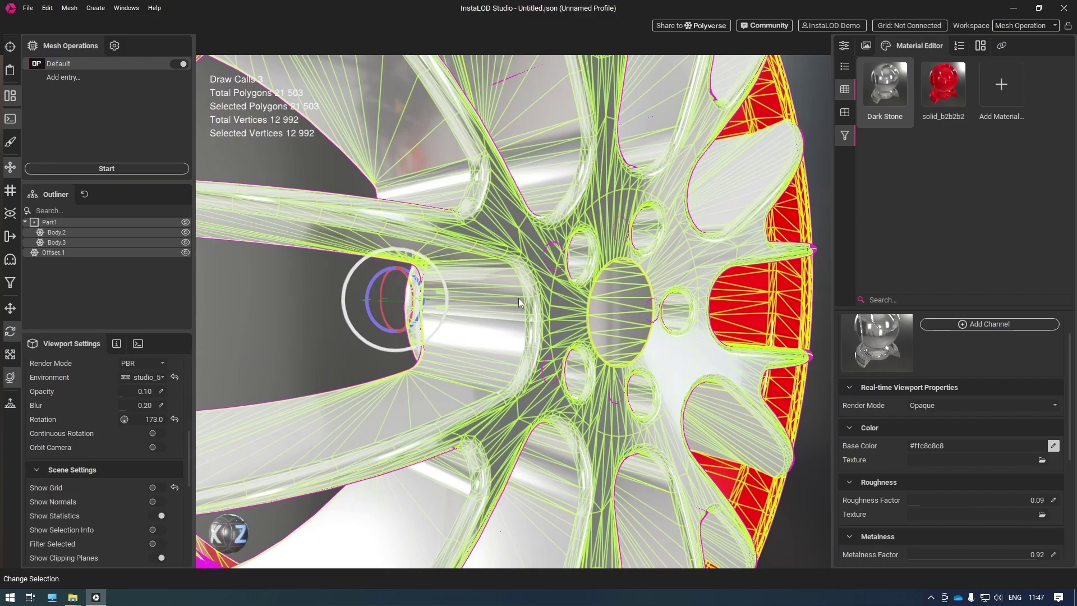
pyautogui.click(127, 227)
pyautogui.click(116, 232)
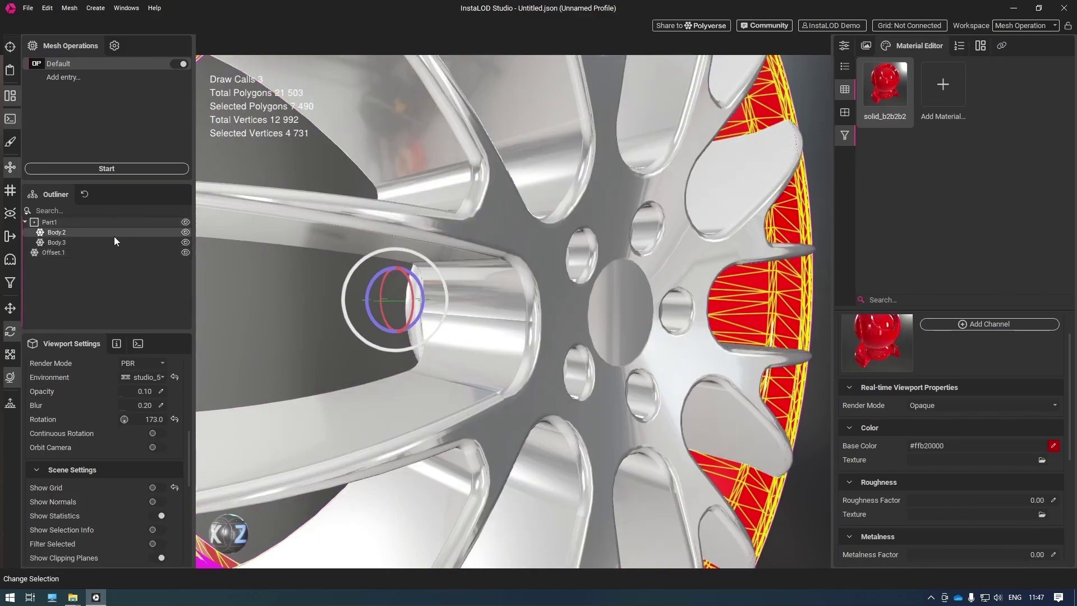
pyautogui.click(112, 241)
pyautogui.click(104, 252)
# Set the tessellation Maximum Angle to about 21.23 for the spokes body, Body.3, and retessellate it
pyautogui.click(101, 242)
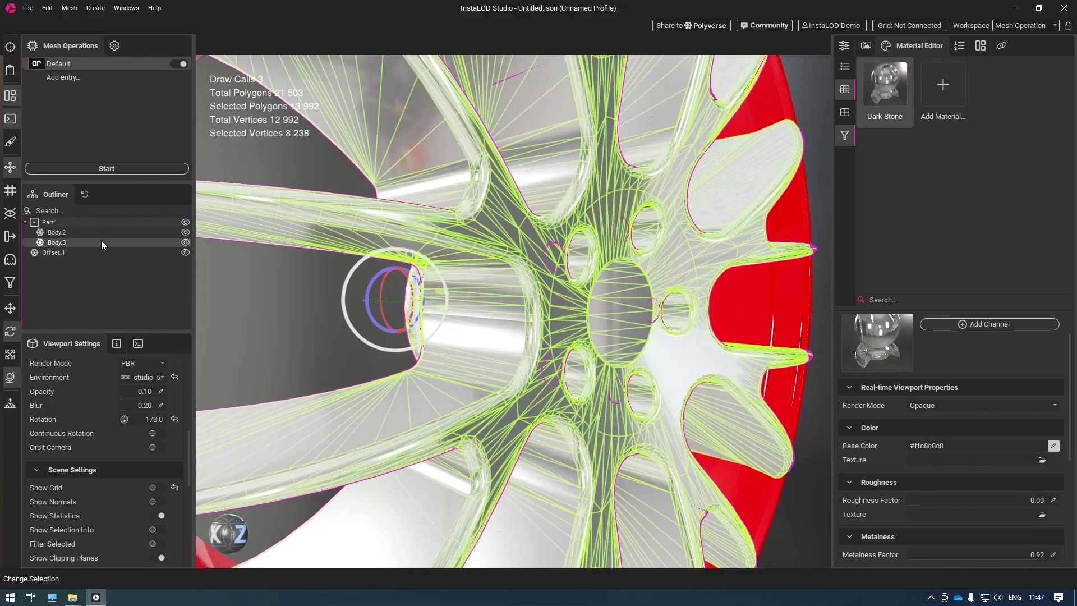
pyautogui.click(1003, 45)
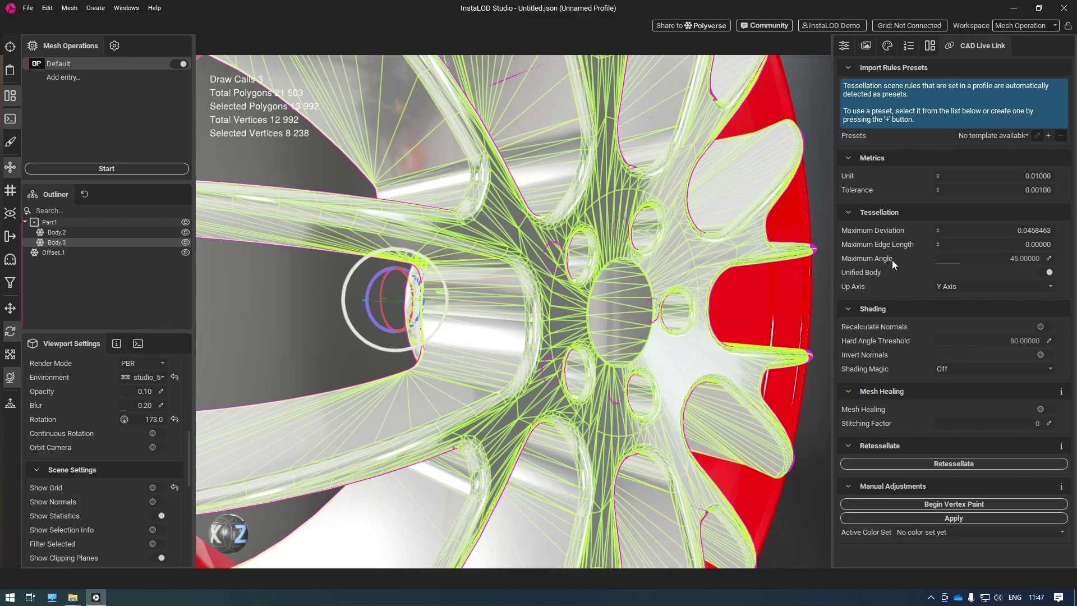
pyautogui.moveTo(948, 258); pyautogui.dragTo(949, 258)
pyautogui.click(998, 462)
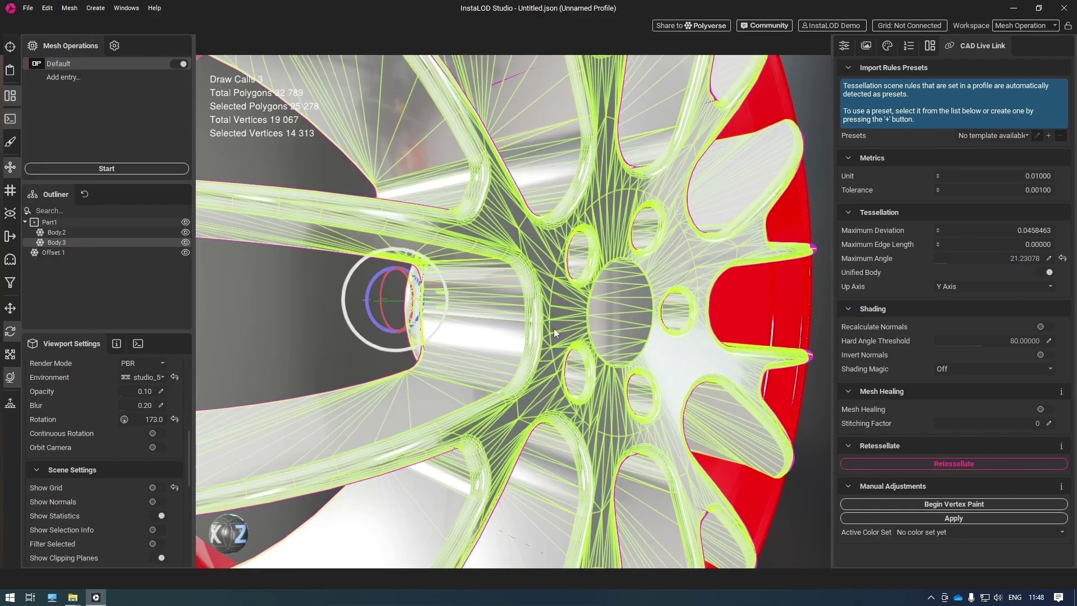
# Set the Maximum Deviation to 0.01 and retessellate the spokes body
pyautogui.scroll(2, 524, 284)
pyautogui.moveTo(535, 311); pyautogui.dragTo(529, 306)
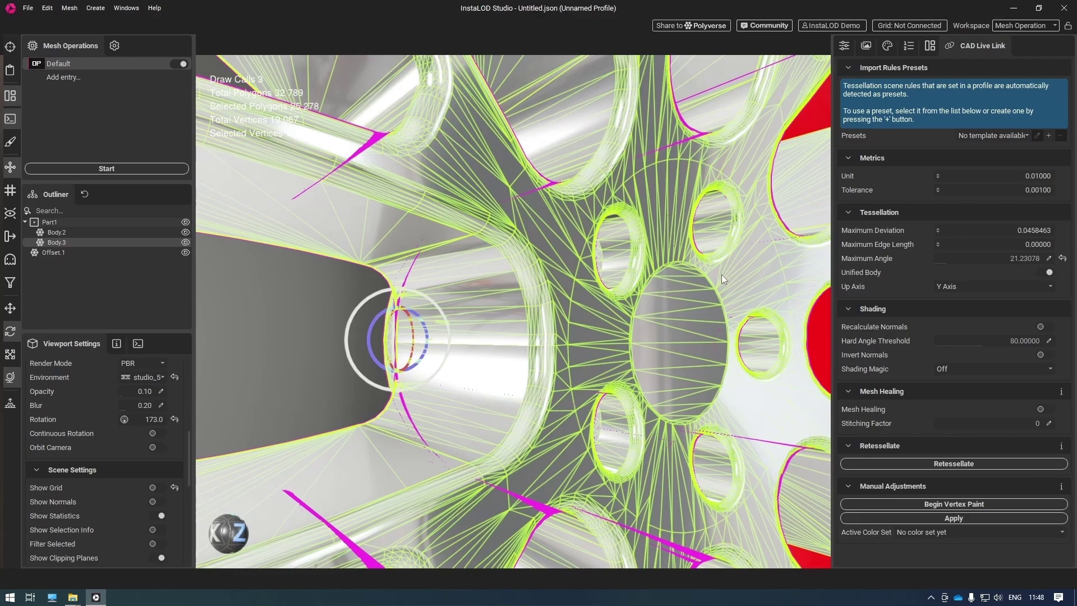
pyautogui.doubleClick(984, 231)
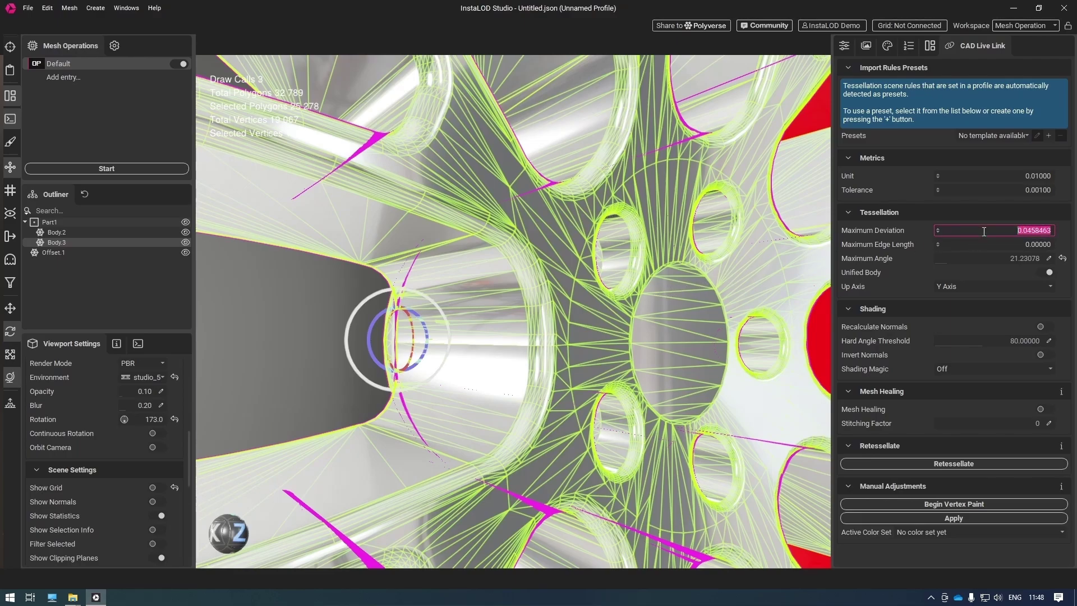
pyautogui.write('0.01')
pyautogui.press('Return')
pyautogui.click(913, 460)
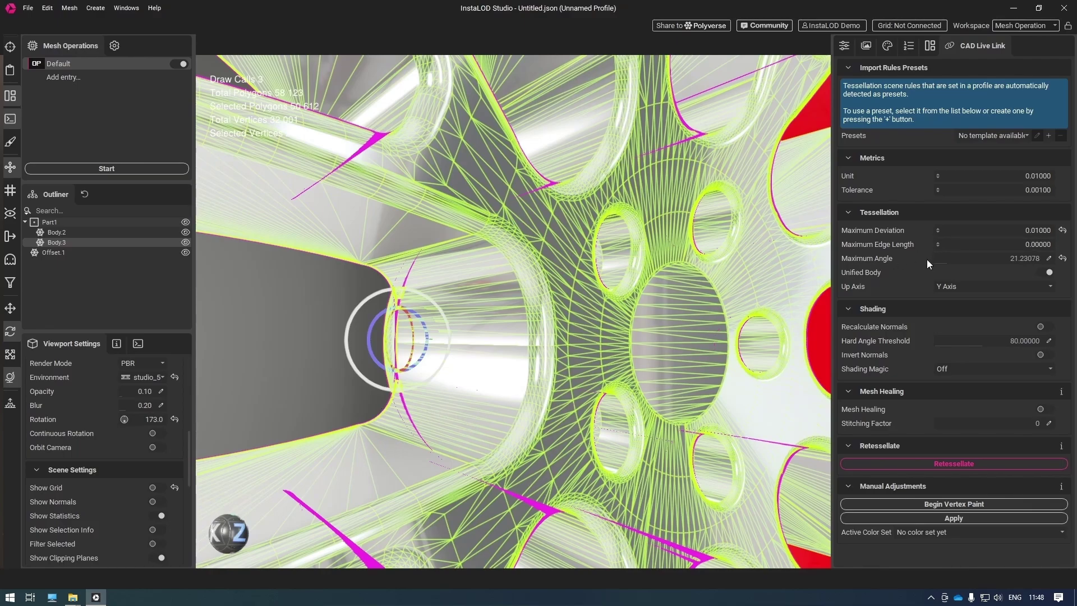
# Set the Maximum Edge Length to 1 and retessellate the spokes body
pyautogui.click(1008, 245)
pyautogui.write('1')
pyautogui.press('Return')
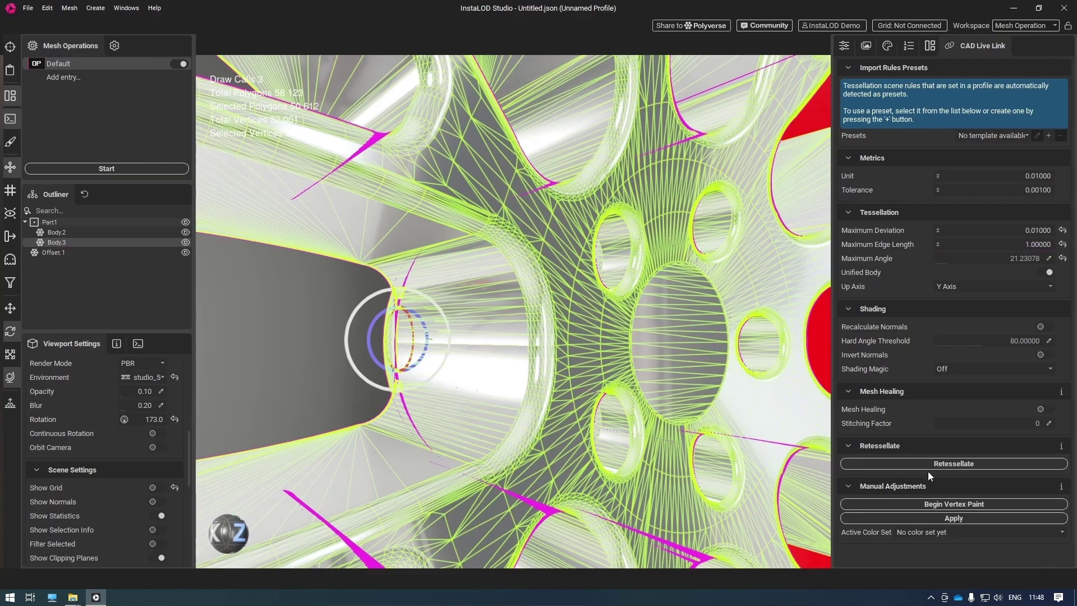
pyautogui.click(931, 464)
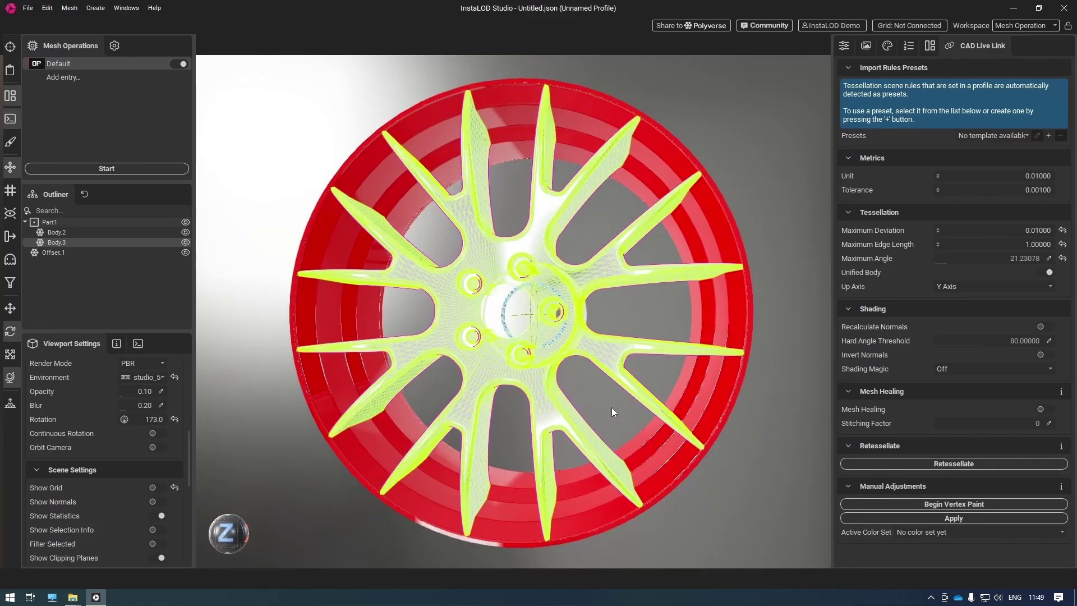
# Compare the wireframe density of all wheel parts and inspect the reflections around the hub under a rotated environment
pyautogui.click(612, 412)
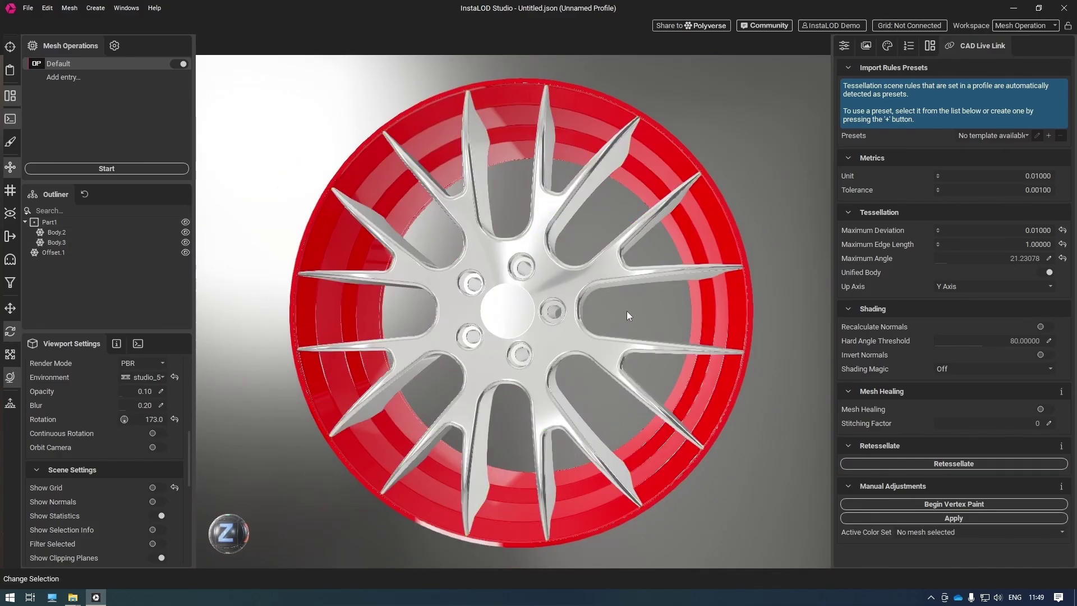
pyautogui.hotkey('ctrl', 'a')
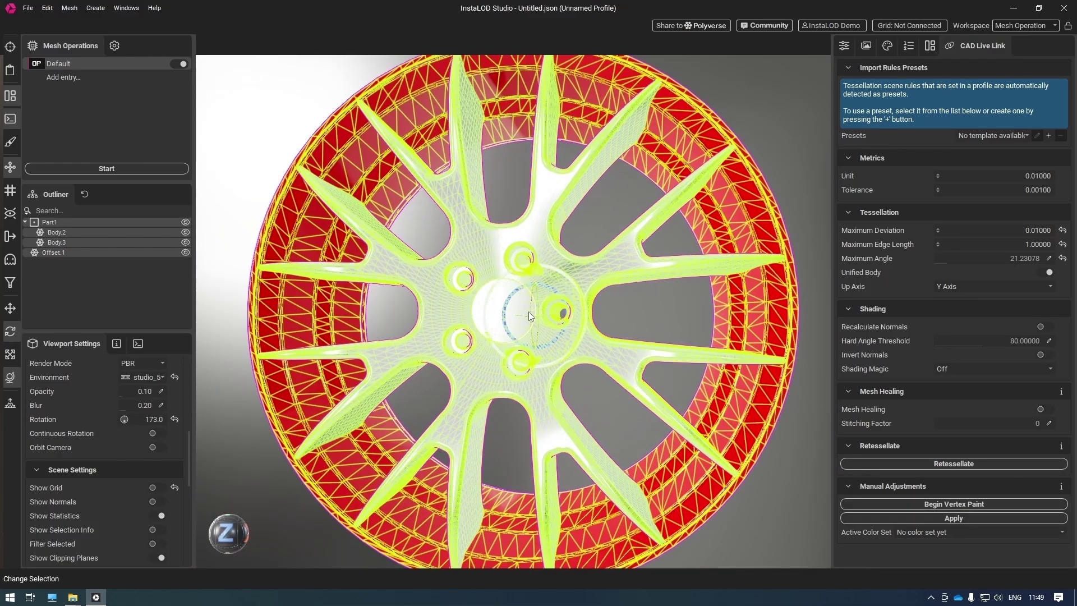
pyautogui.scroll(5, 529, 316)
pyautogui.keyDown('alt'); pyautogui.moveTo(530, 315); pyautogui.dragTo(455, 331); pyautogui.keyUp('alt')
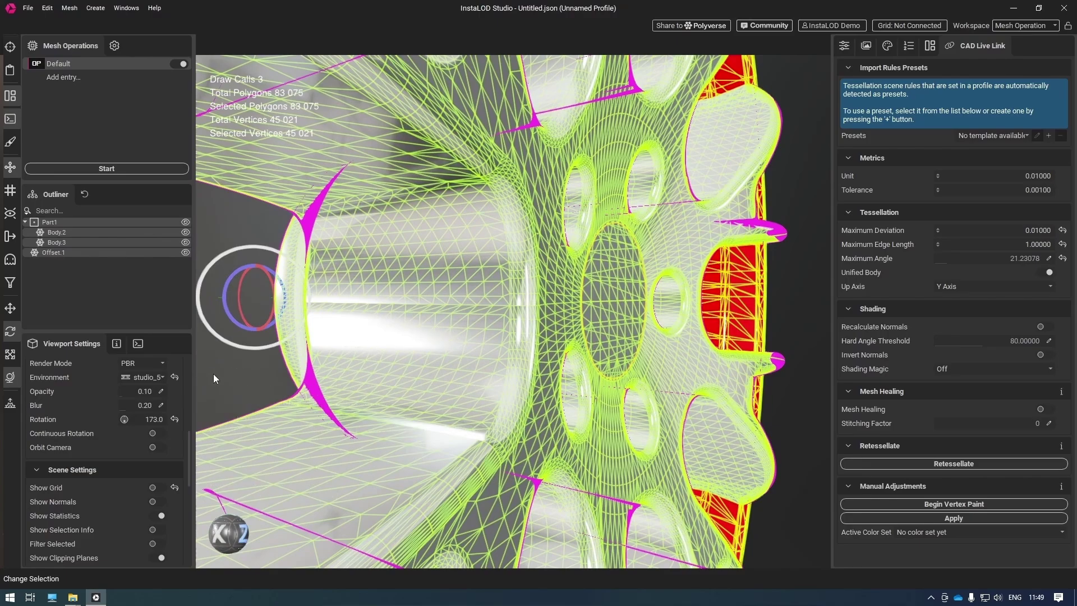
pyautogui.click(214, 374)
pyautogui.keyDown('shift'); pyautogui.moveTo(237, 374); pyautogui.dragTo(479, 315); pyautogui.keyUp('shift')
pyautogui.keyDown('shift'); pyautogui.moveTo(235, 341); pyautogui.dragTo(239, 344); pyautogui.keyUp('shift')
pyautogui.keyDown('alt'); pyautogui.moveTo(423, 347); pyautogui.dragTo(441, 351); pyautogui.keyUp('alt')
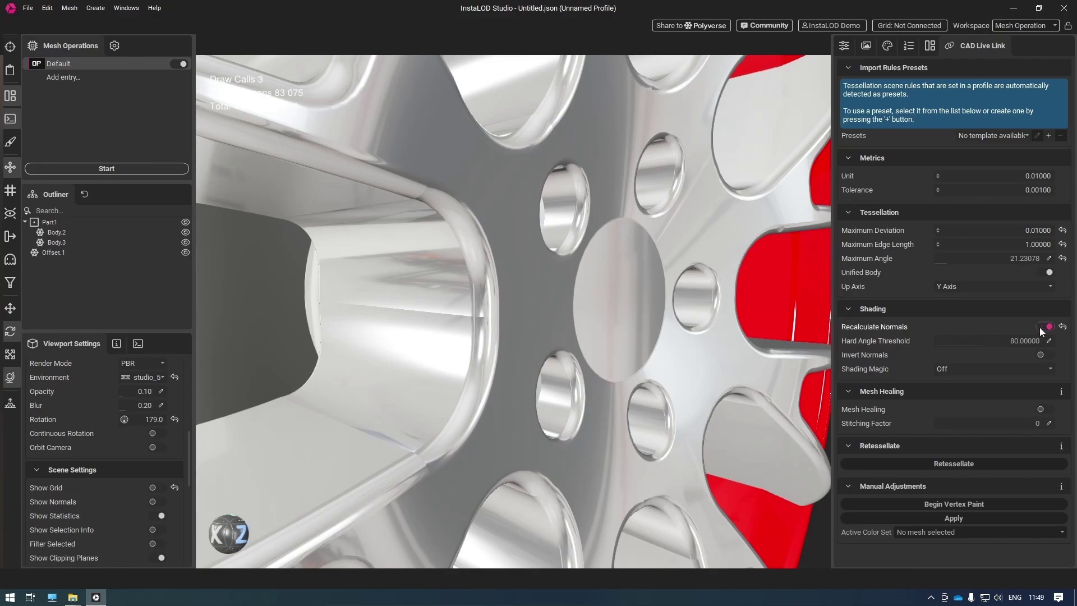
# Retessellate the spokes body with Recalculate Normals enabled and inspect the shading around the bolt holes
pyautogui.click(700, 352)
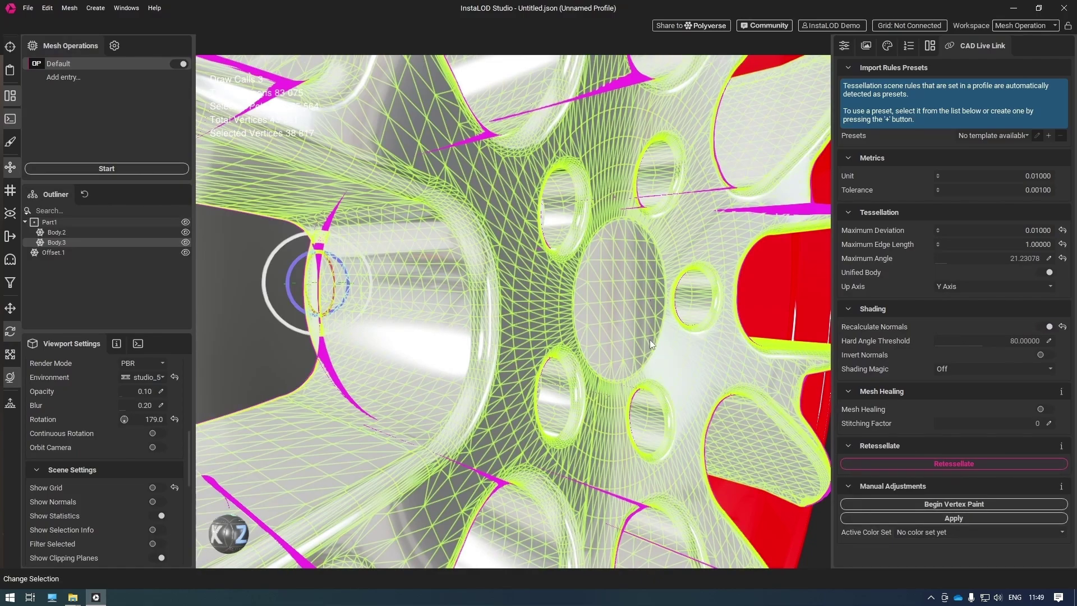
pyautogui.click(238, 341)
pyautogui.moveTo(361, 344); pyautogui.dragTo(408, 341)
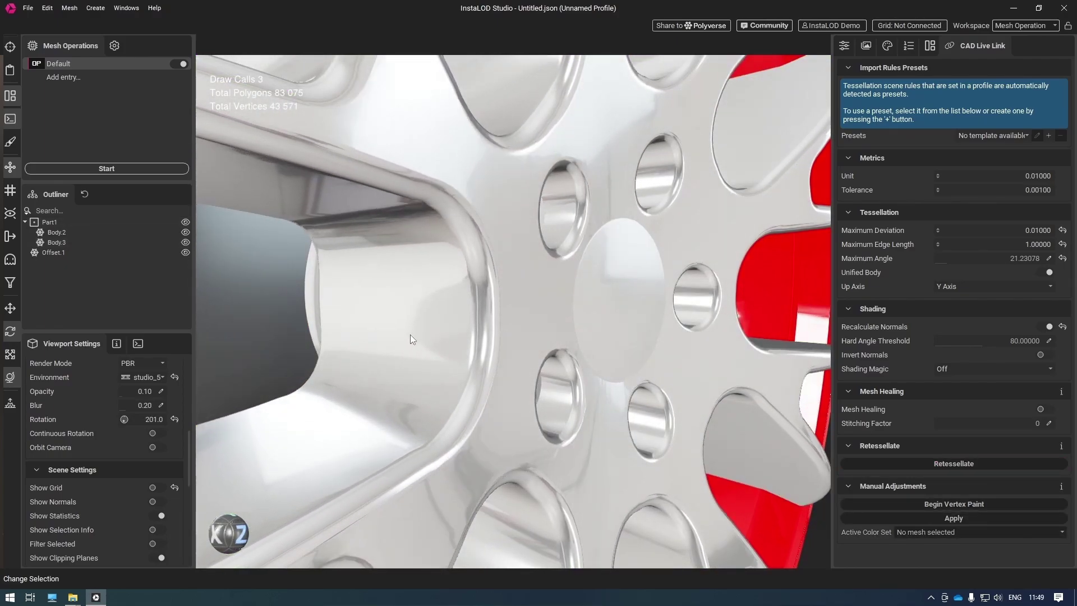
pyautogui.scroll(5, 588, 208)
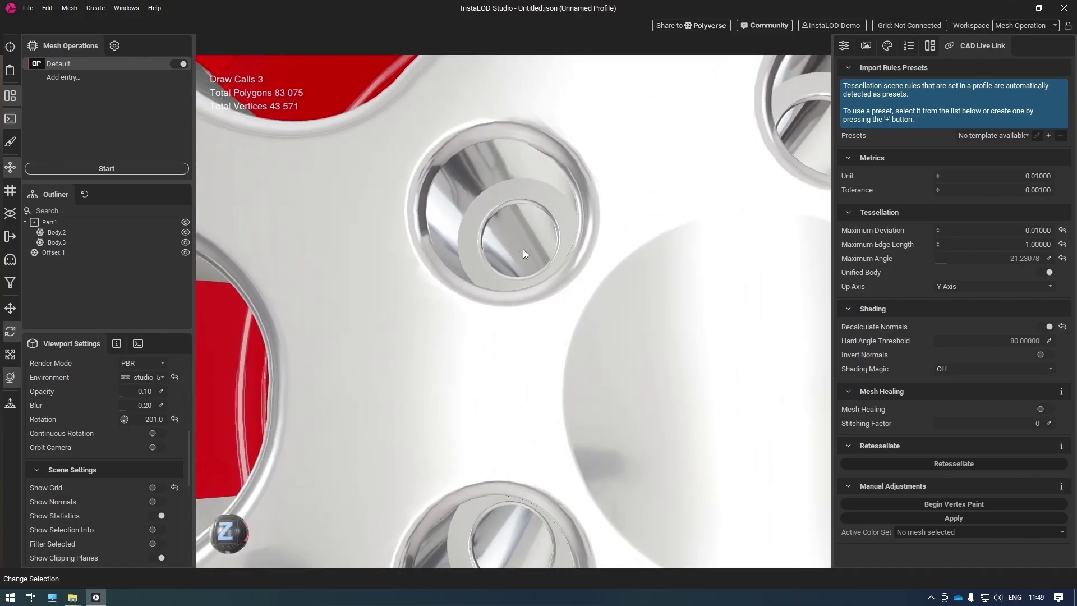
pyautogui.moveTo(522, 249); pyautogui.dragTo(515, 327)
pyautogui.moveTo(515, 327)
pyautogui.mouseDown(button='right')
pyautogui.moveTo(524, 293)
pyautogui.moveTo(538, 325)
pyautogui.moveTo(527, 338)
pyautogui.mouseUp(button='right')
# Turn off Recalculate Normals and retessellate the spokes body
pyautogui.click(1042, 326)
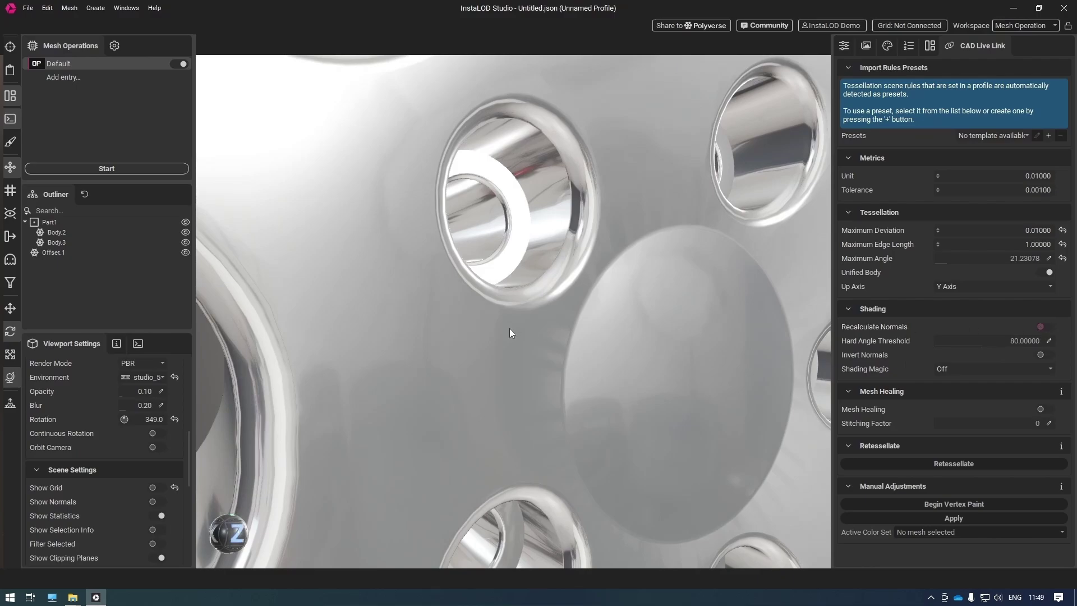
pyautogui.click(509, 328)
pyautogui.click(984, 463)
# Set Shading Magic to Normal, retessellate the spokes body and inspect its reflections around the hub
pyautogui.moveTo(567, 432); pyautogui.dragTo(593, 341, button='right')
pyautogui.keyDown('shift'); pyautogui.moveTo(352, 317); pyautogui.dragTo(380, 321, button='right'); pyautogui.keyUp('shift')
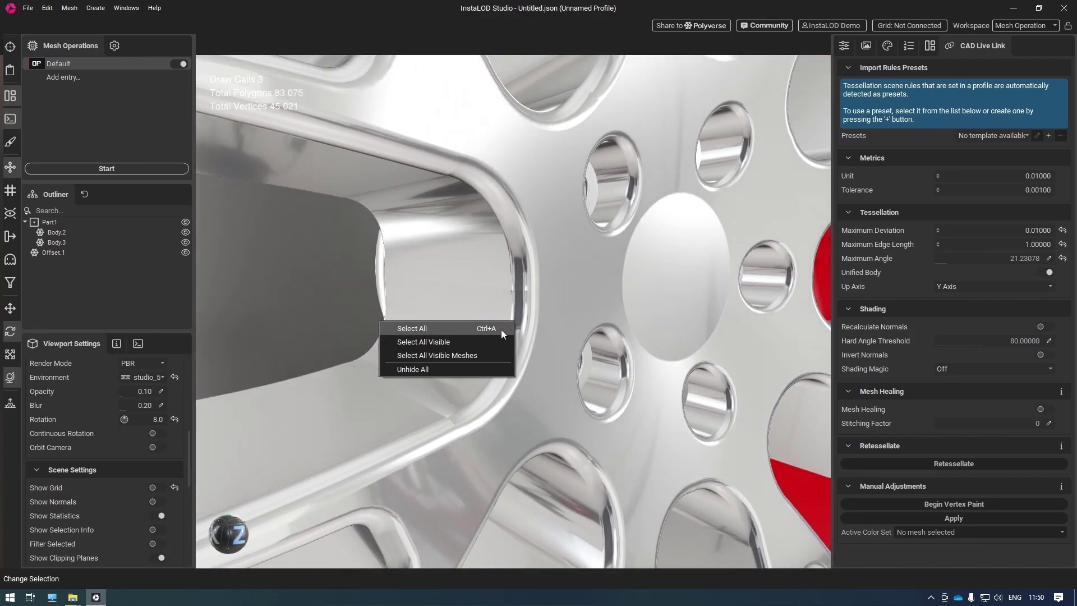
pyautogui.keyDown('shift'); pyautogui.moveTo(545, 332); pyautogui.dragTo(547, 337, button='right'); pyautogui.keyUp('shift')
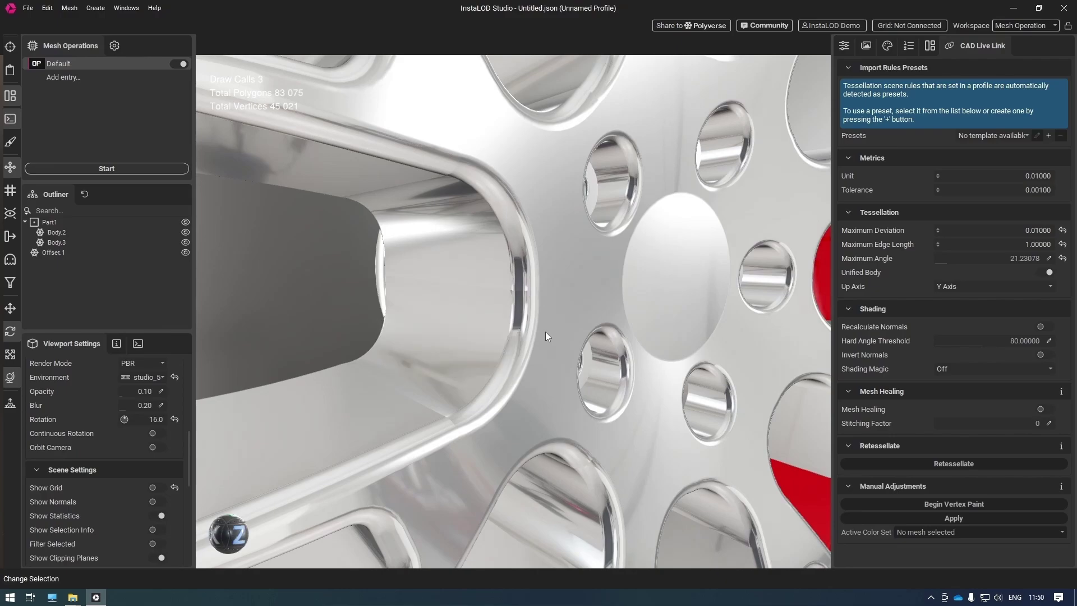
pyautogui.click(954, 372)
pyautogui.click(971, 414)
pyautogui.click(779, 359)
pyautogui.click(964, 463)
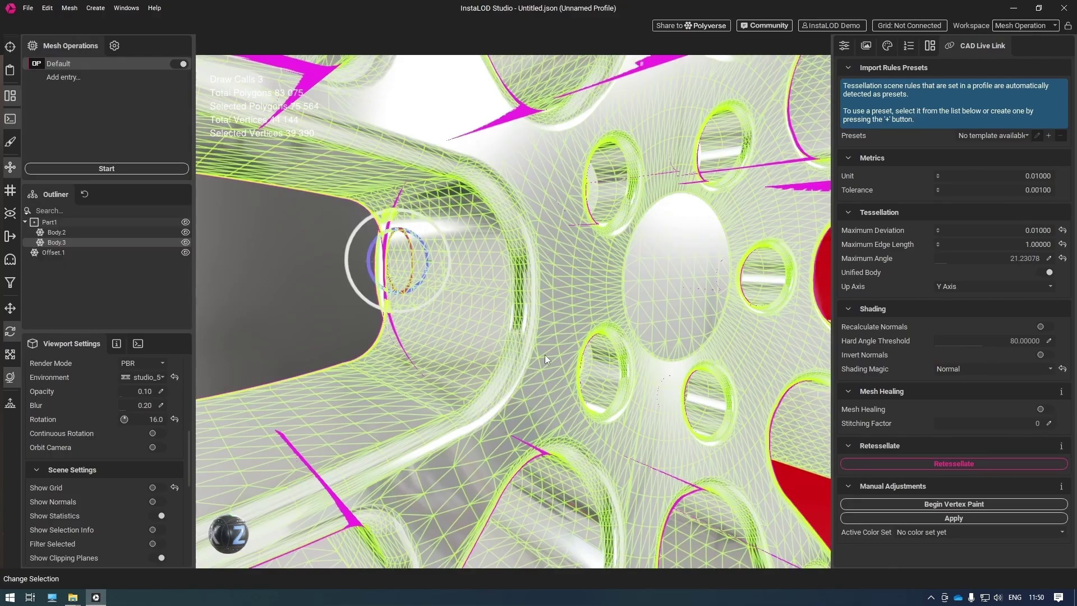
pyautogui.click(290, 325)
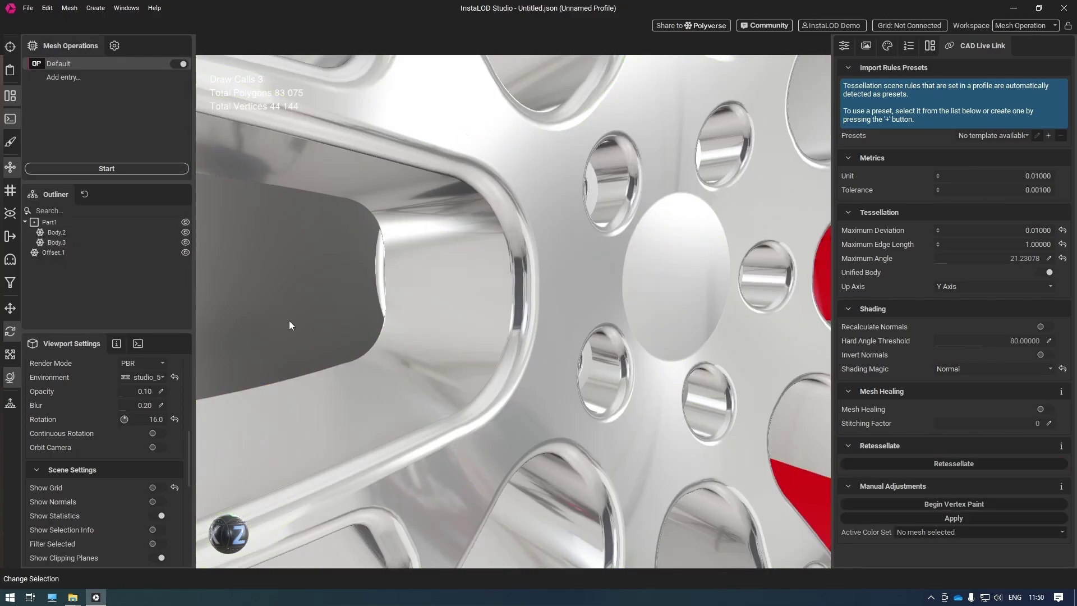
pyautogui.scroll(2, 512, 349)
pyautogui.scroll(-2, 505, 343)
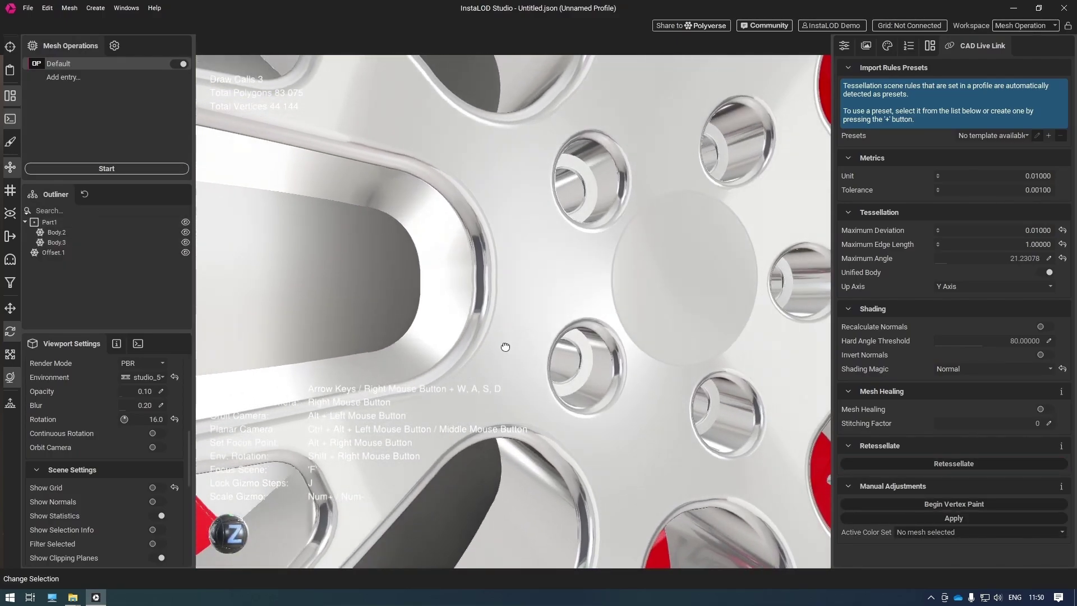
# Inspect the reflections around the hub and bolt holes up close under a rotated environment, and frame the whole wheel
pyautogui.scroll(3, 517, 354)
pyautogui.scroll(2, 521, 348)
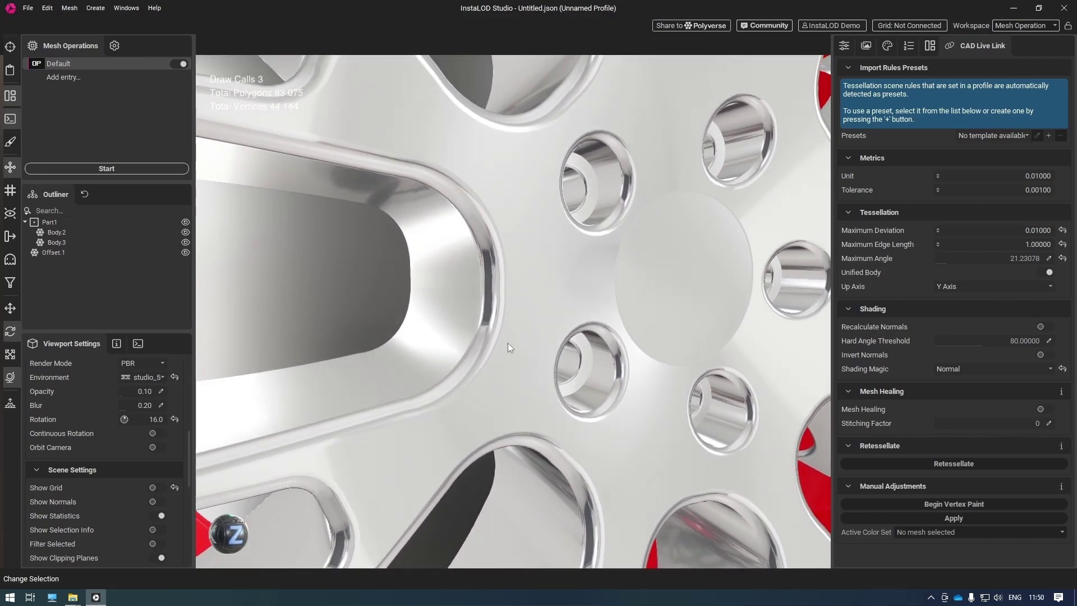
pyautogui.moveTo(369, 304); pyautogui.dragTo(371, 307)
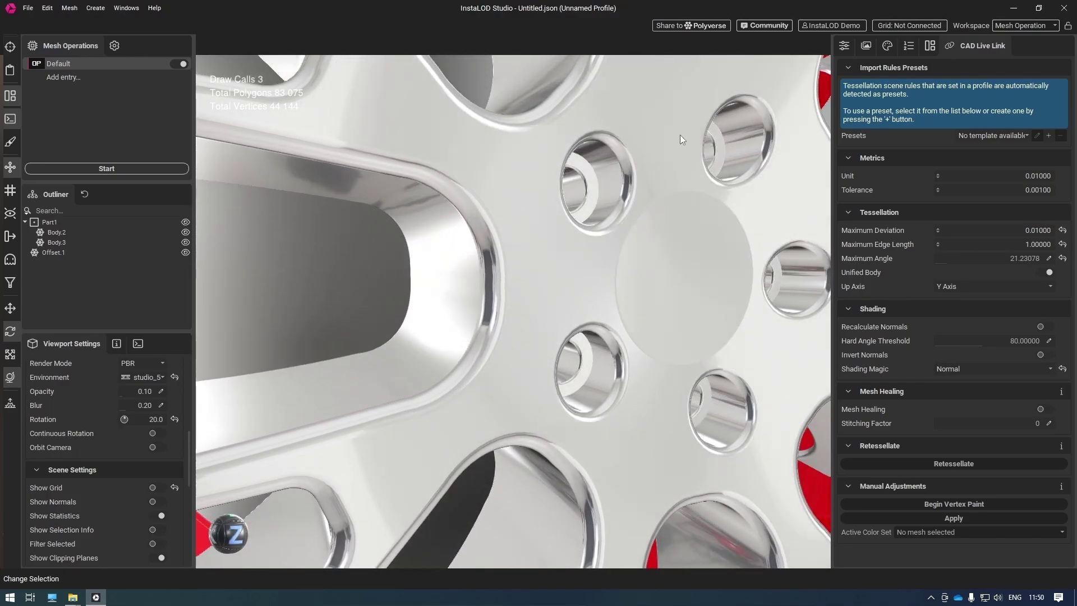
pyautogui.scroll(5, 626, 180)
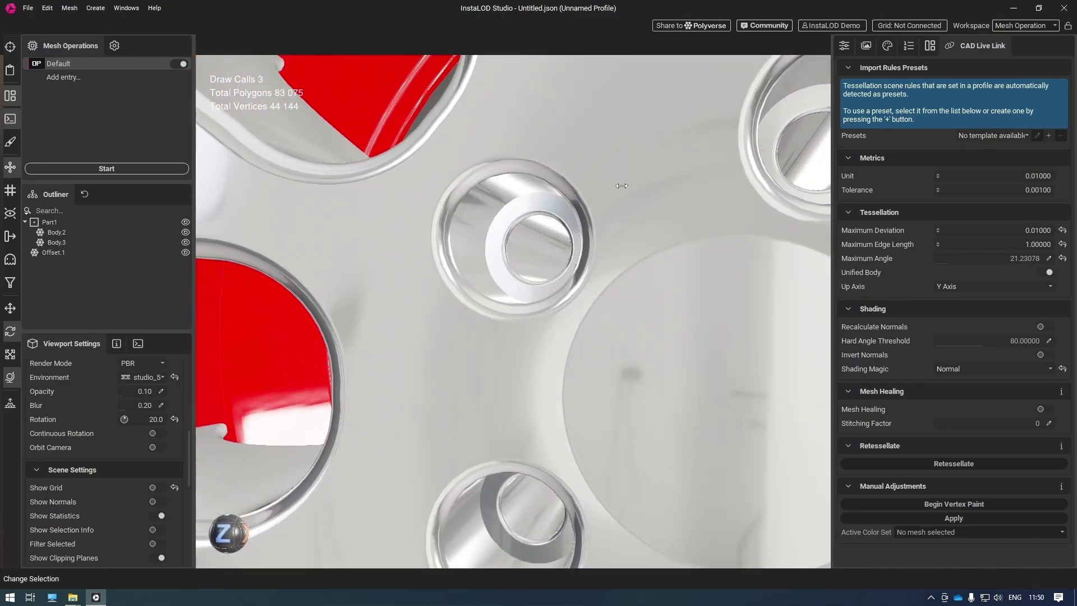
pyautogui.moveTo(621, 186); pyautogui.dragTo(591, 193)
pyautogui.press('f')
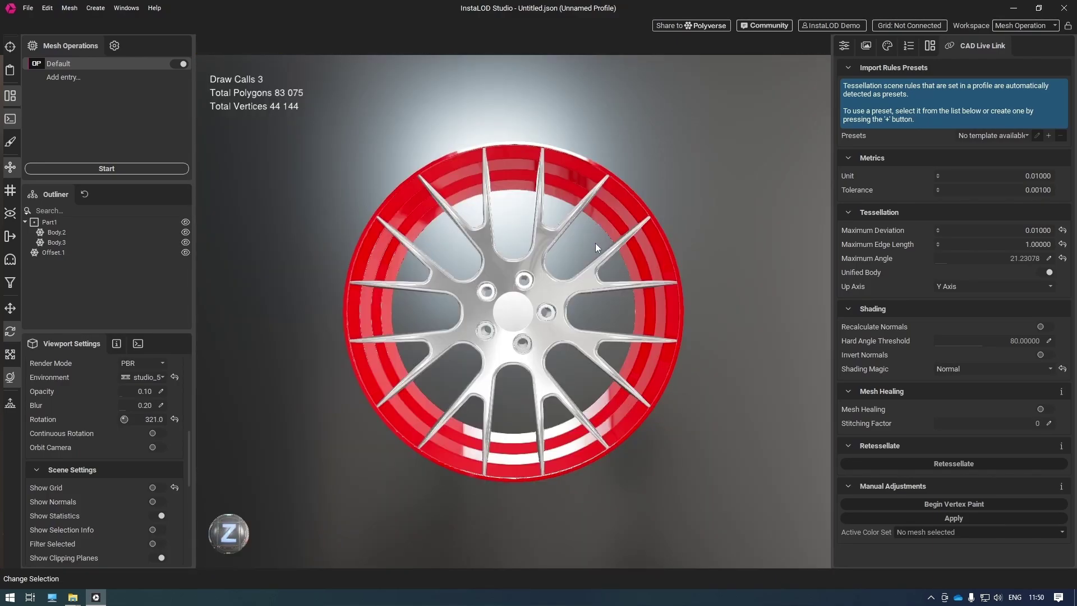
# Change the base color of the spokes' Dark Stone material to gold, #ff8e6b09
pyautogui.click(884, 47)
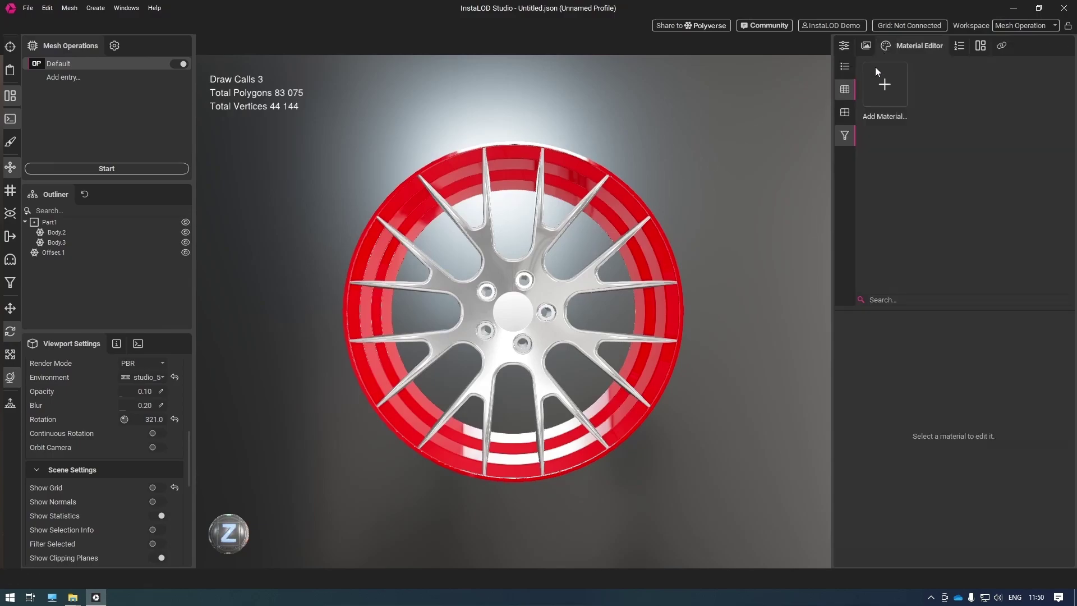
pyautogui.click(537, 308)
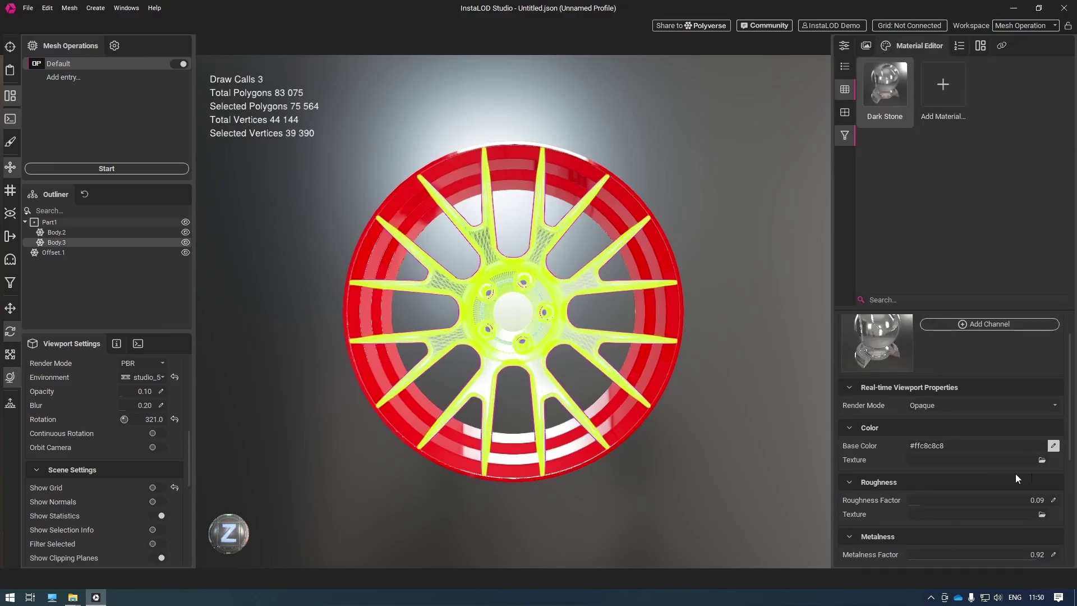
pyautogui.click(1053, 445)
pyautogui.click(879, 282)
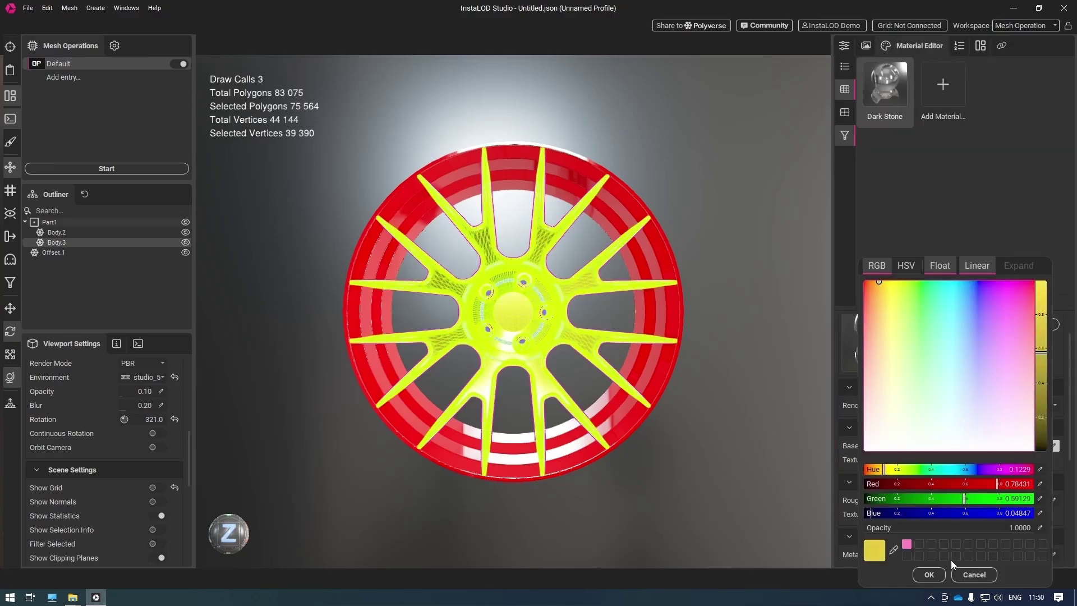
pyautogui.click(938, 574)
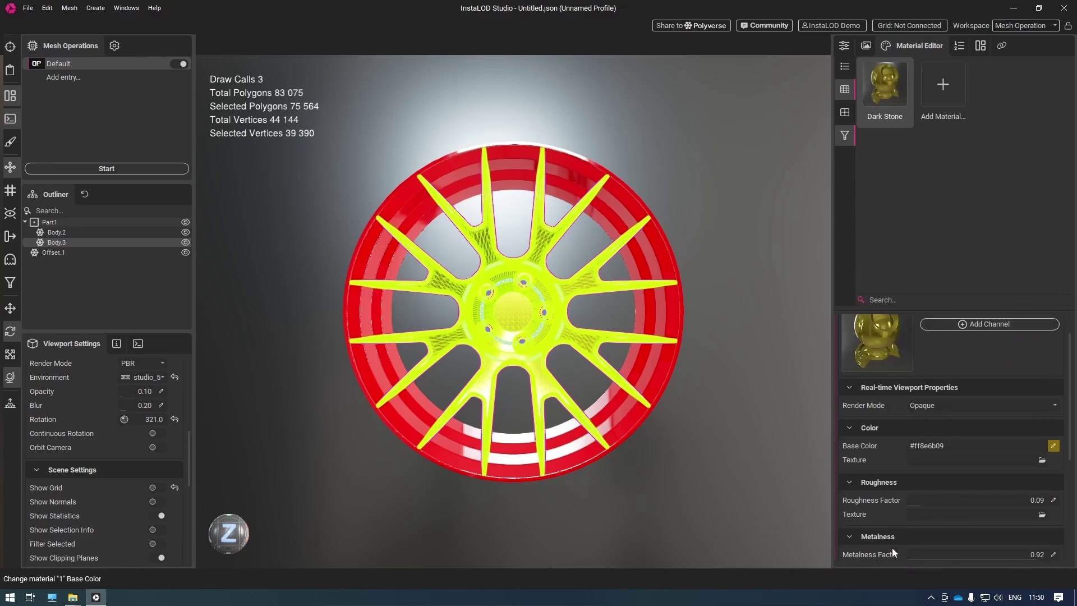
# Change the base color of the rim's solid_b2b2b2 material from red to black and deselect the rim
pyautogui.click(671, 325)
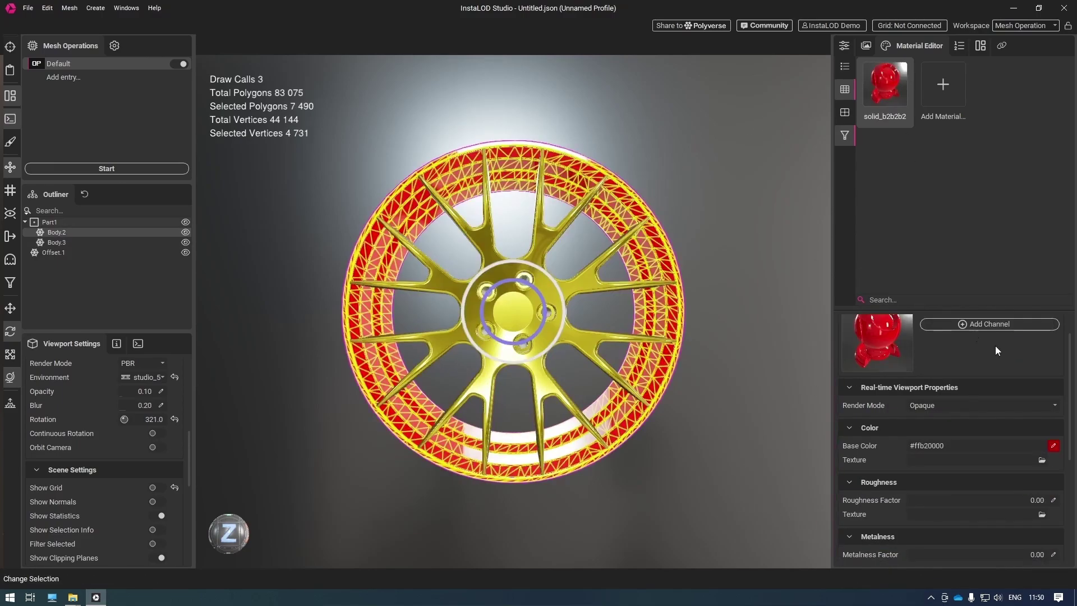
pyautogui.click(1054, 445)
pyautogui.click(1005, 392)
pyautogui.click(1041, 446)
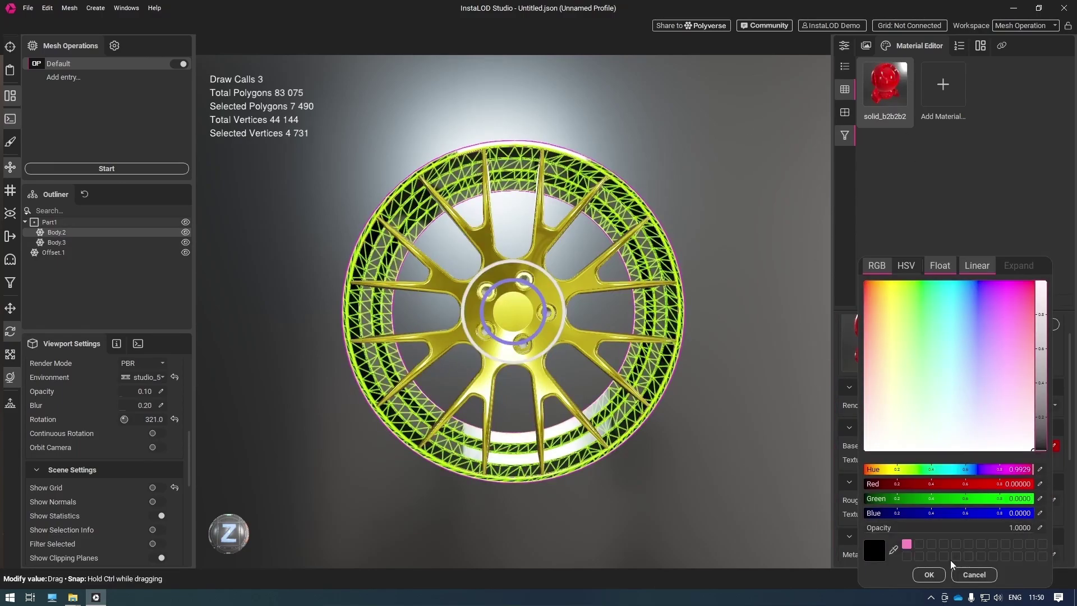
pyautogui.click(929, 574)
pyautogui.click(690, 465)
# Examine the recolored wheel from an angle and the wireframe of all its parts
pyautogui.keyDown('alt'); pyautogui.moveTo(690, 465); pyautogui.dragTo(554, 452); pyautogui.keyUp('alt')
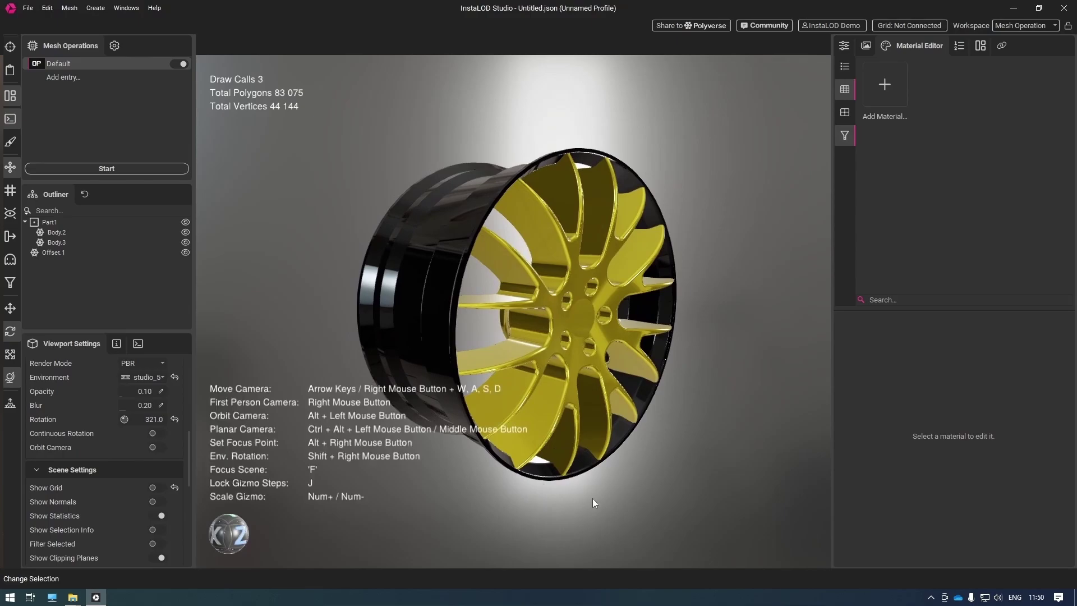
pyautogui.keyDown('alt'); pyautogui.moveTo(589, 497); pyautogui.dragTo(589, 498); pyautogui.keyUp('alt')
pyautogui.hotkey('ctrl', 'a')
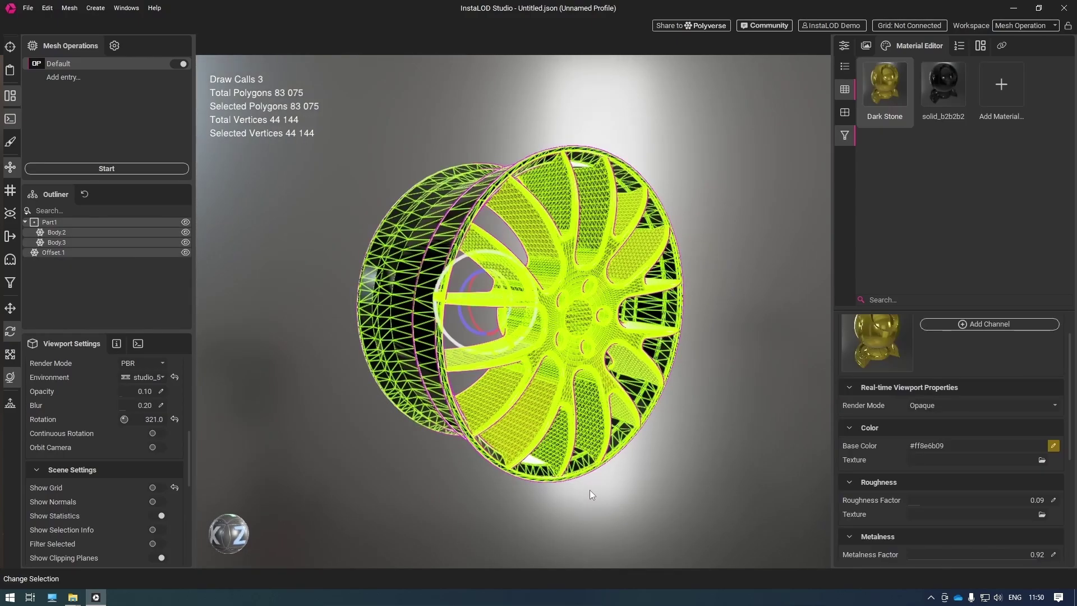
pyautogui.click(623, 508)
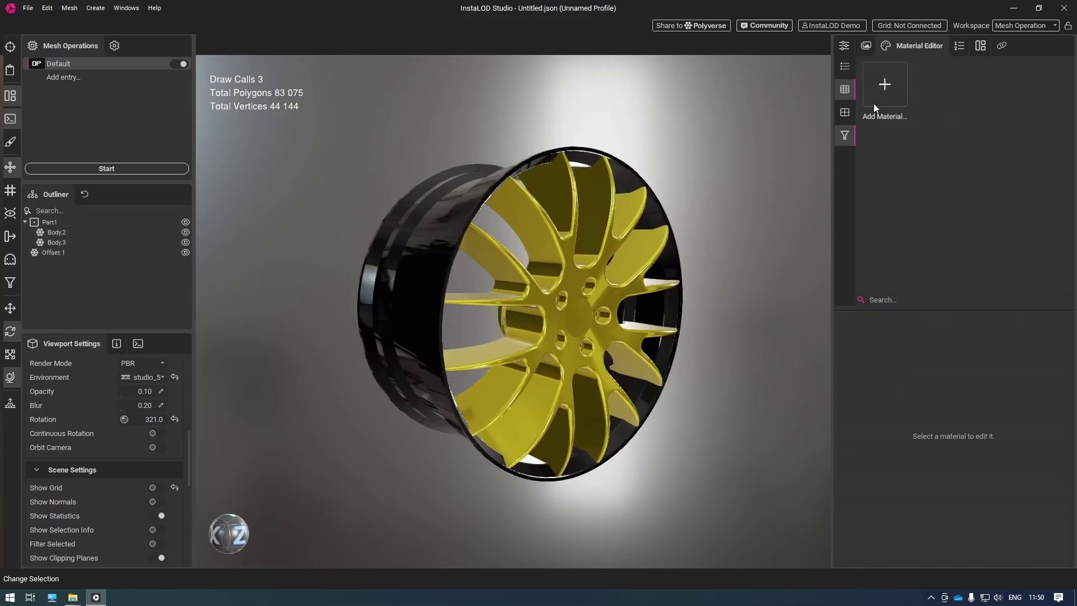
# Run a UV Unwrap on the wheel with the Hard Surface Axial strategy, accepting that the CAD data becomes immutable
pyautogui.click(846, 44)
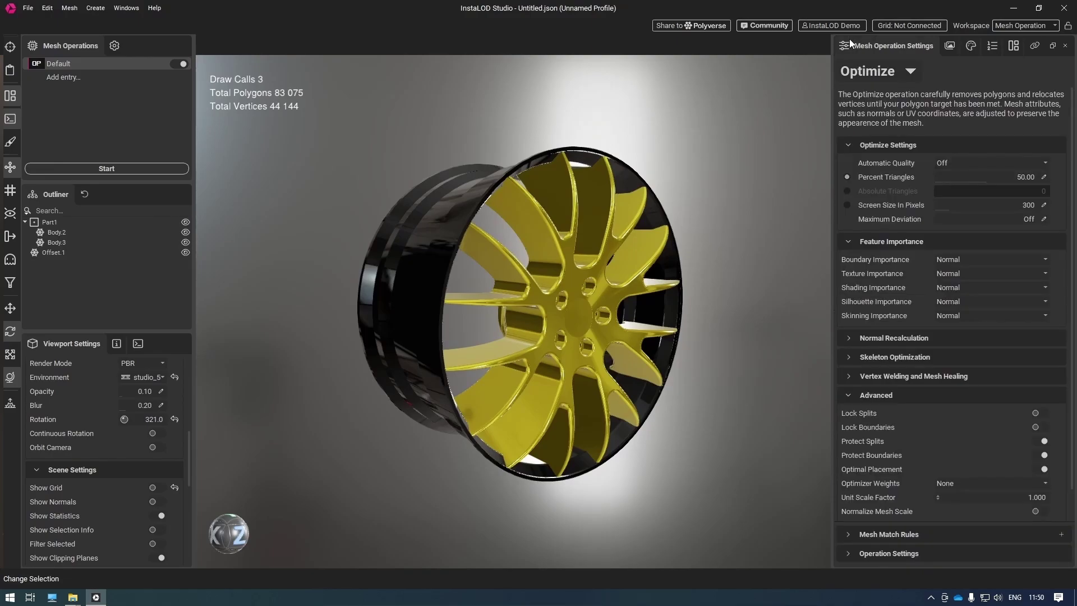
pyautogui.click(909, 71)
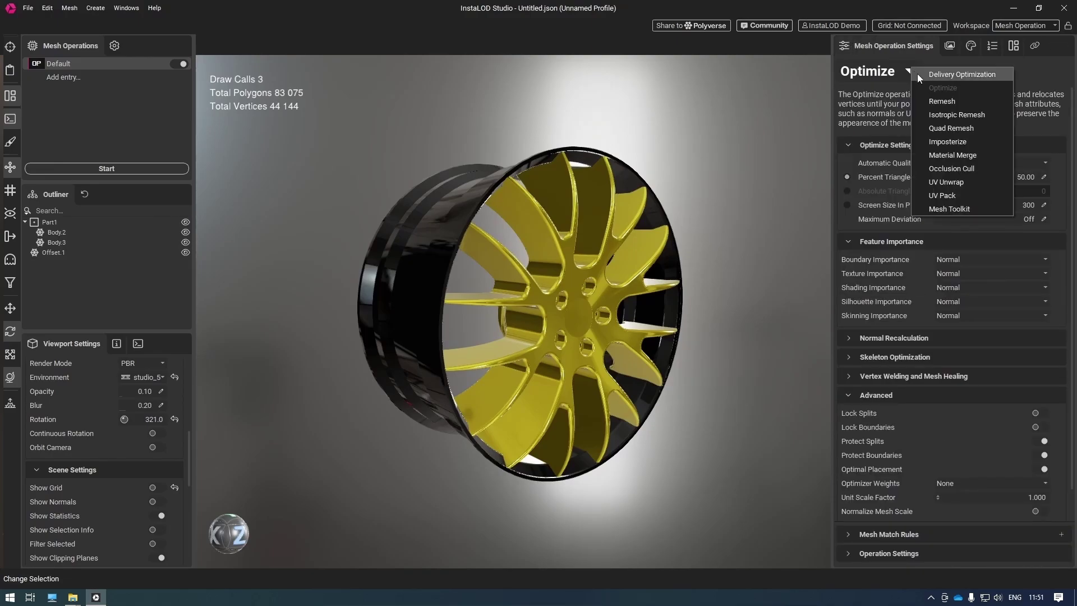
pyautogui.click(959, 183)
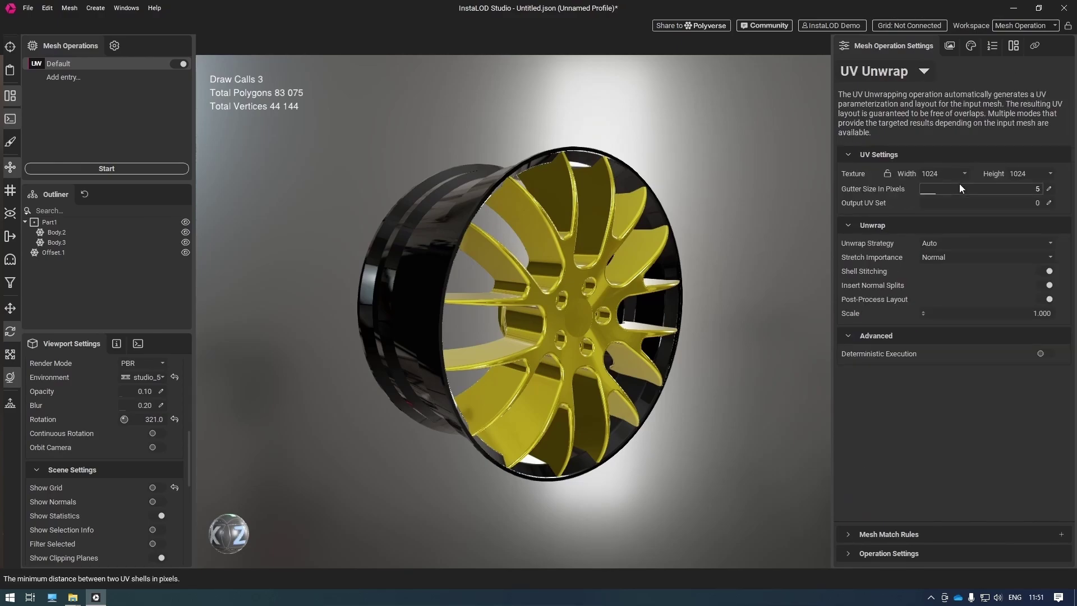
pyautogui.click(951, 242)
pyautogui.click(965, 230)
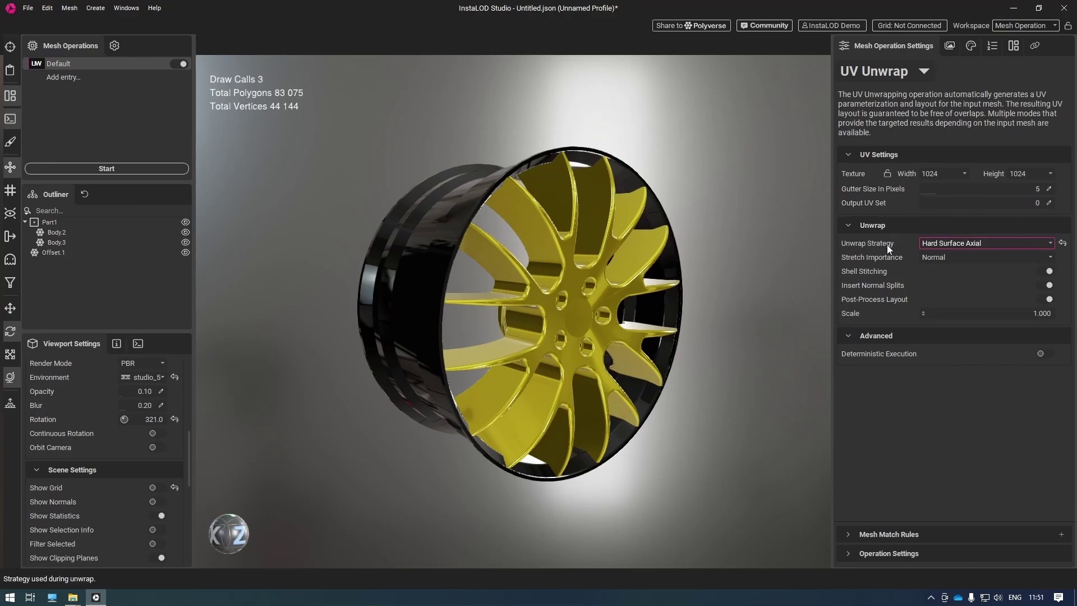
pyautogui.click(73, 168)
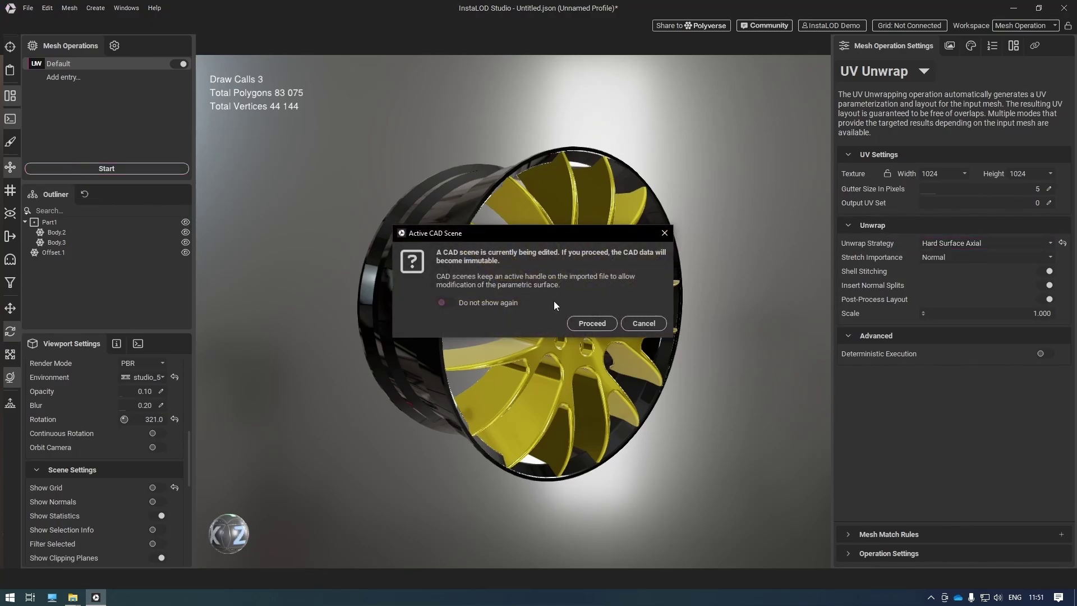
pyautogui.click(592, 324)
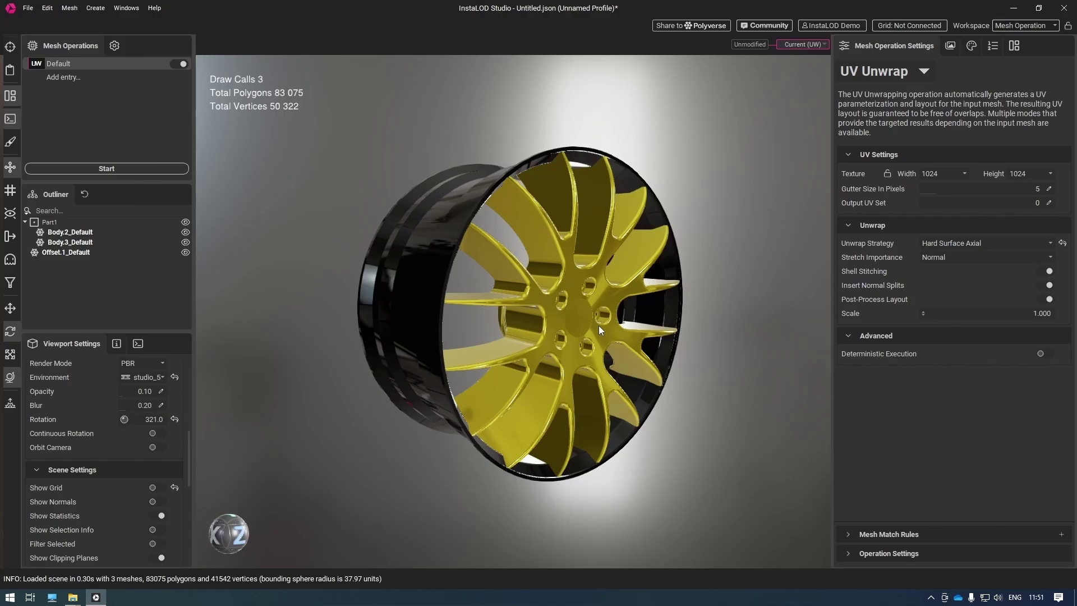
# Examine the unwrapped UV layout of the whole wheel and of the rim and spokes separately
pyautogui.click(1015, 45)
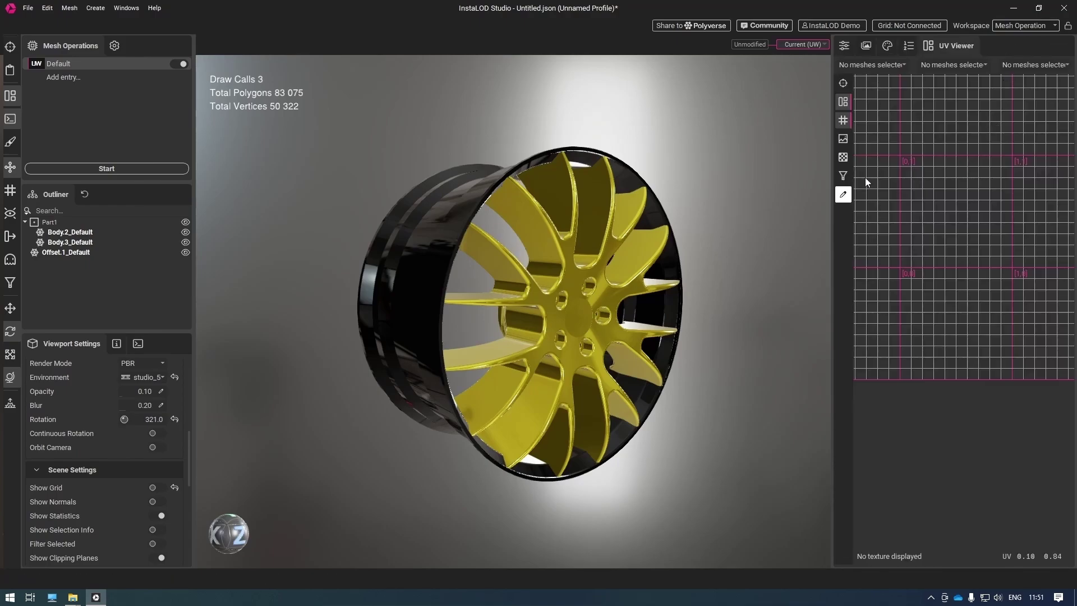
pyautogui.hotkey('ctrl', 'a')
pyautogui.scroll(5, 961, 204)
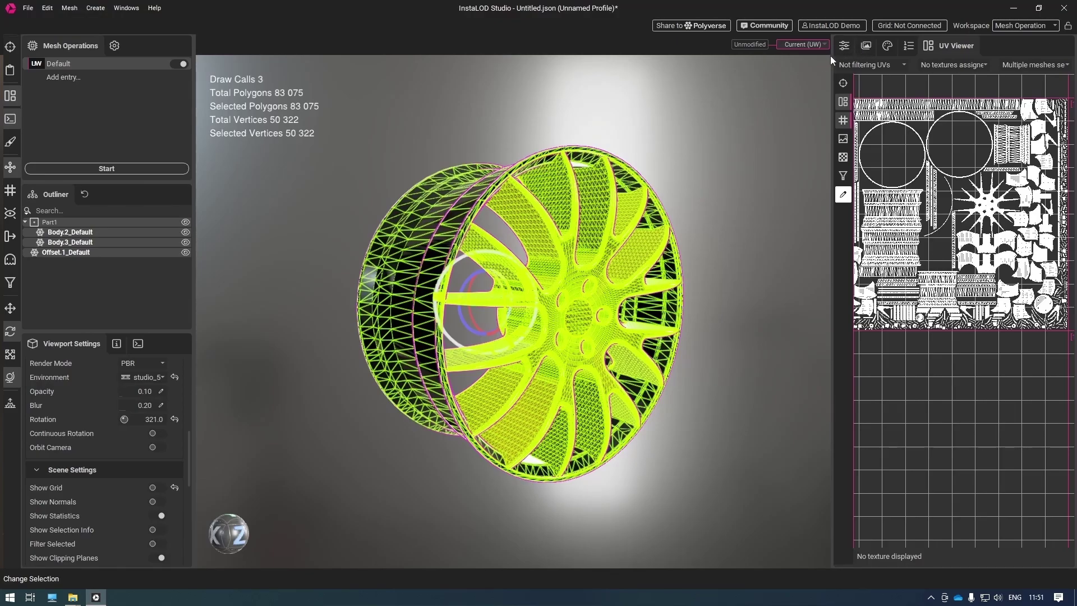
pyautogui.click(554, 163)
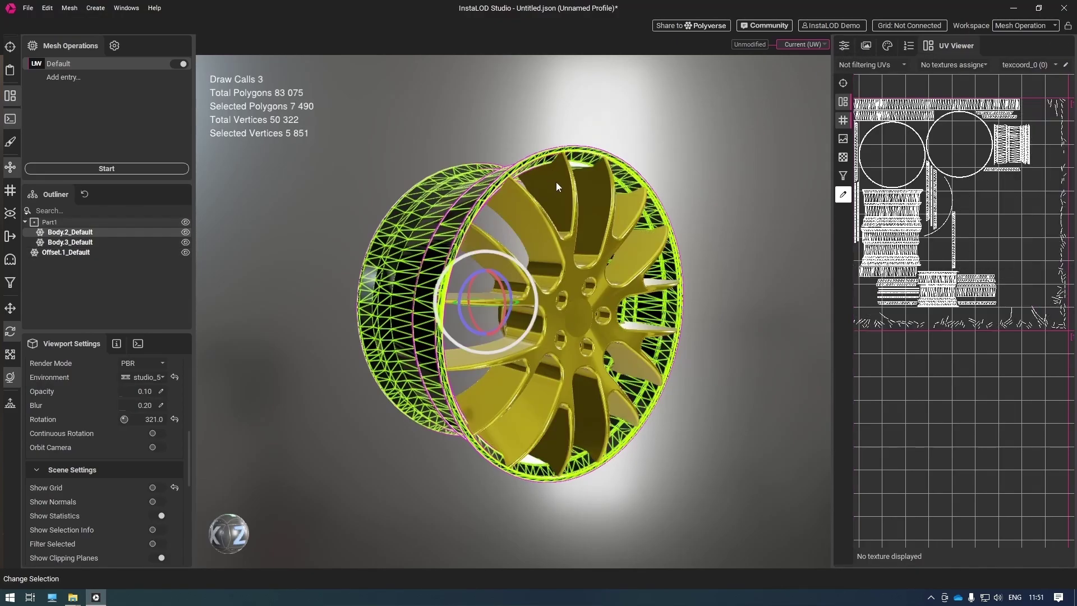
pyautogui.click(556, 182)
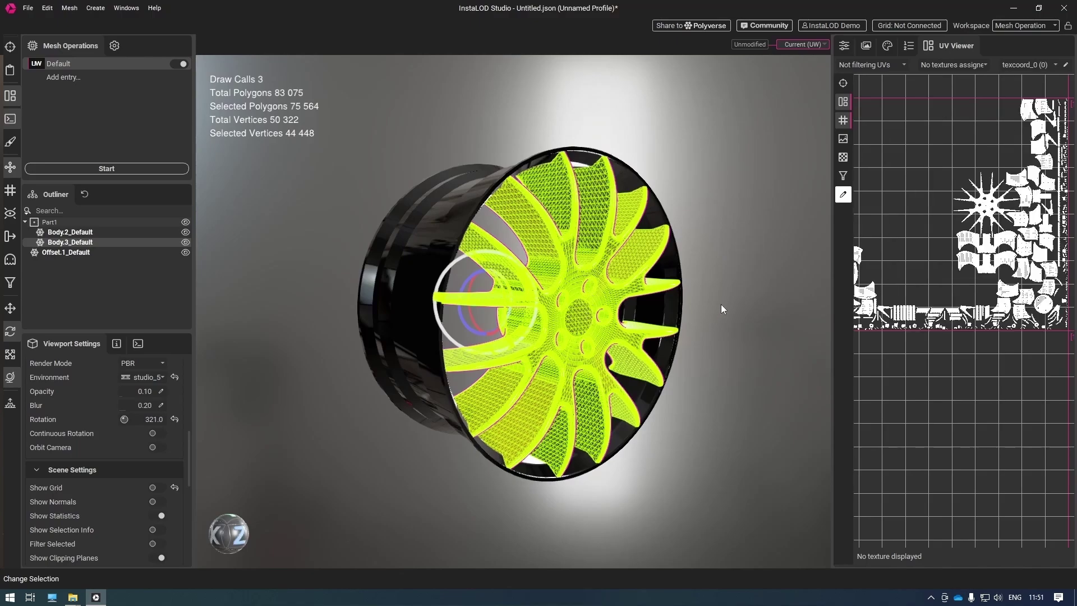
pyautogui.click(732, 258)
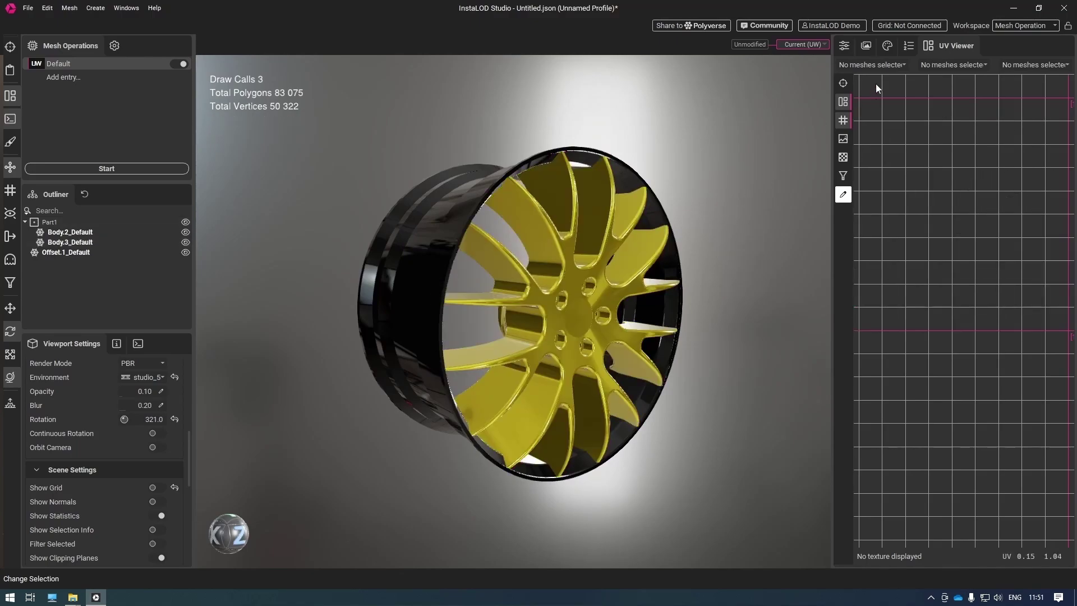
# Switch the mesh operation to Material Merge
pyautogui.click(891, 47)
pyautogui.click(845, 46)
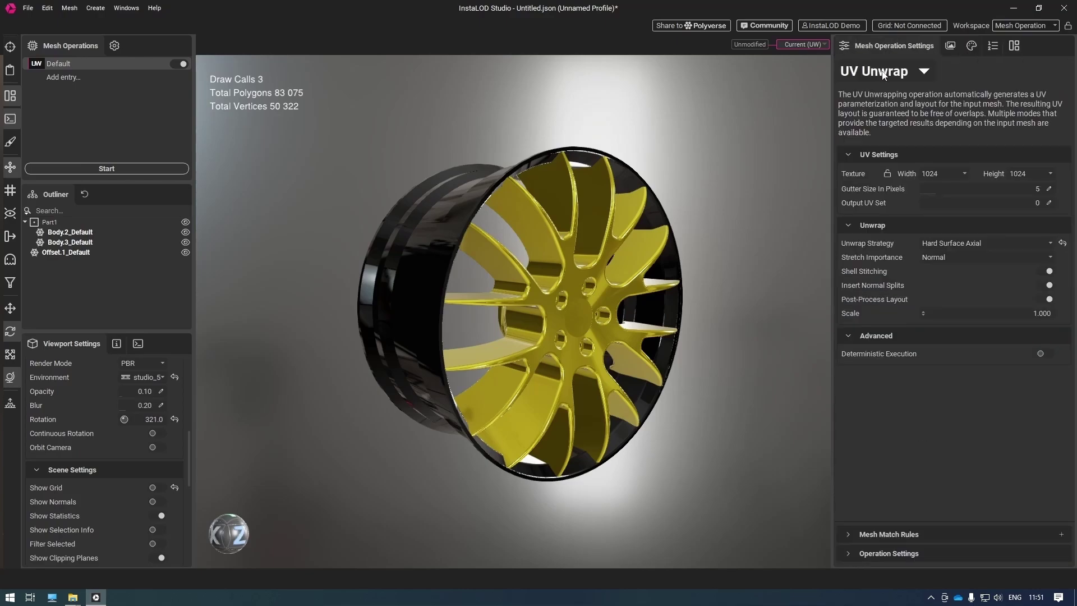
pyautogui.click(924, 71)
pyautogui.click(921, 154)
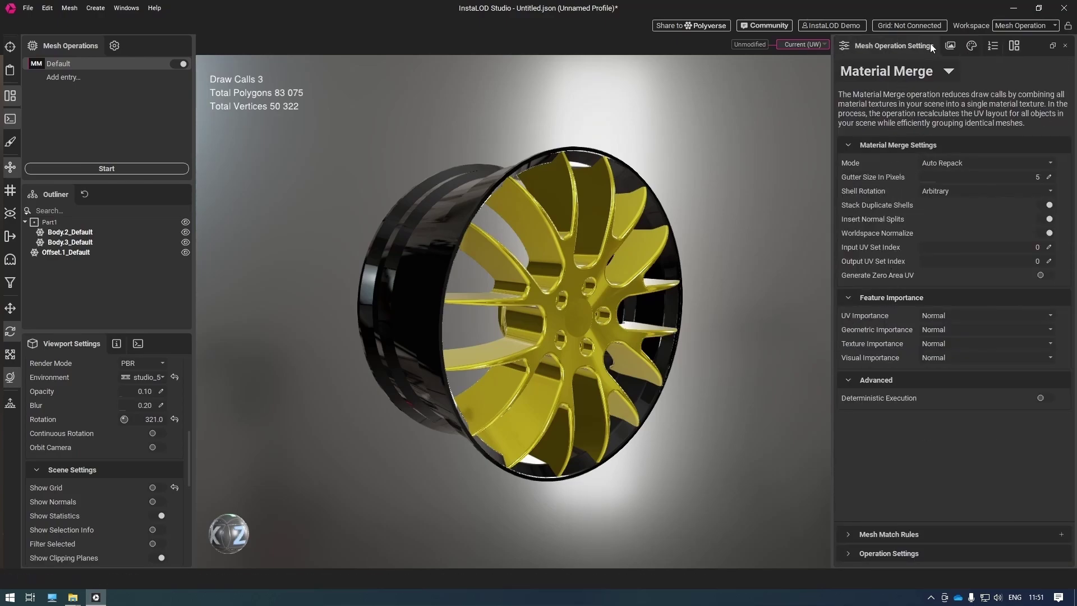
# Enable the Roughness and Metalness texture pages and run the Material Merge on the wheel
pyautogui.click(951, 46)
pyautogui.click(936, 290)
pyautogui.click(1020, 291)
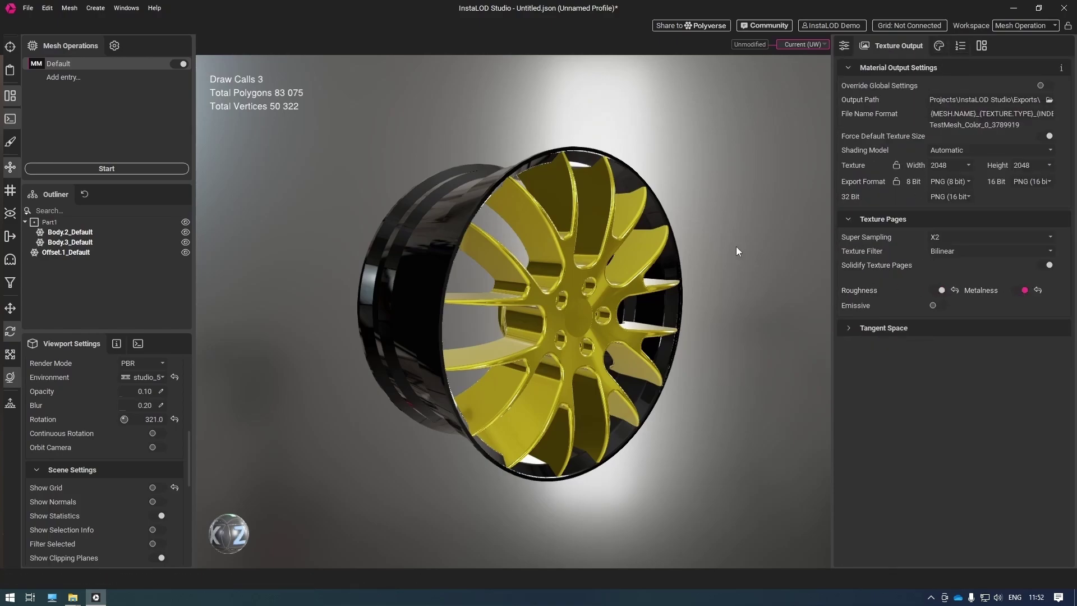
pyautogui.click(168, 168)
pyautogui.click(487, 304)
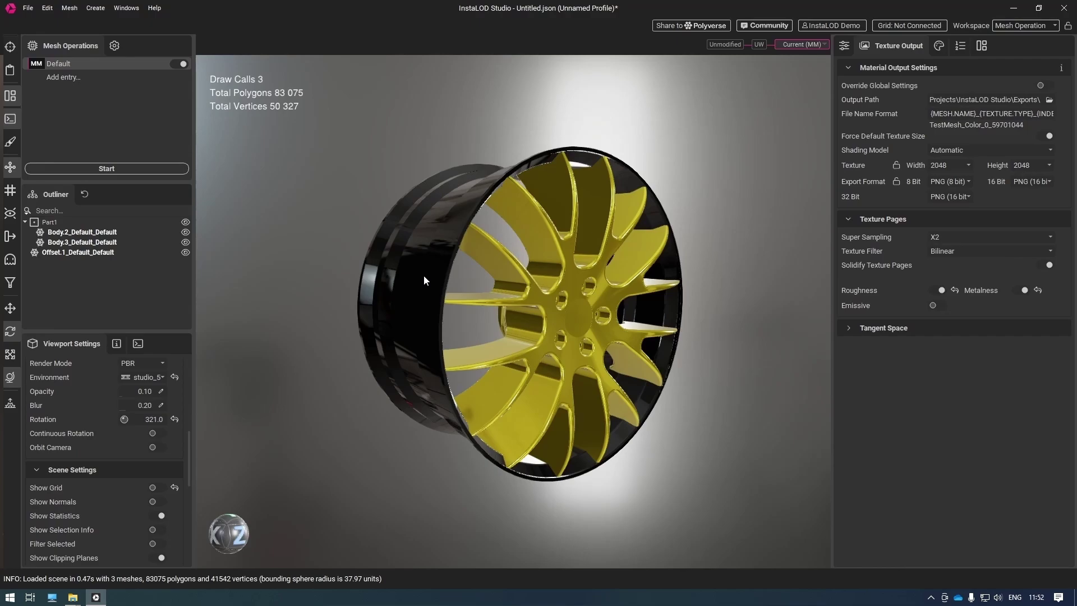
# Examine the repacked UVs of all meshes over the merged Color, Roughness and Metalness textures
pyautogui.click(981, 45)
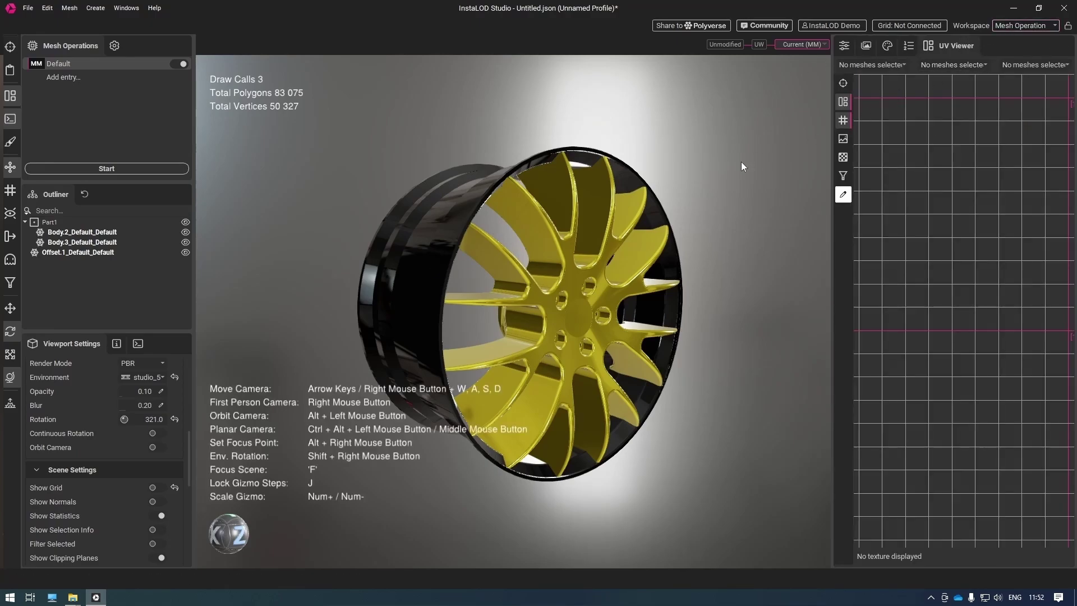
pyautogui.hotkey('ctrl', 'a')
pyautogui.click(843, 139)
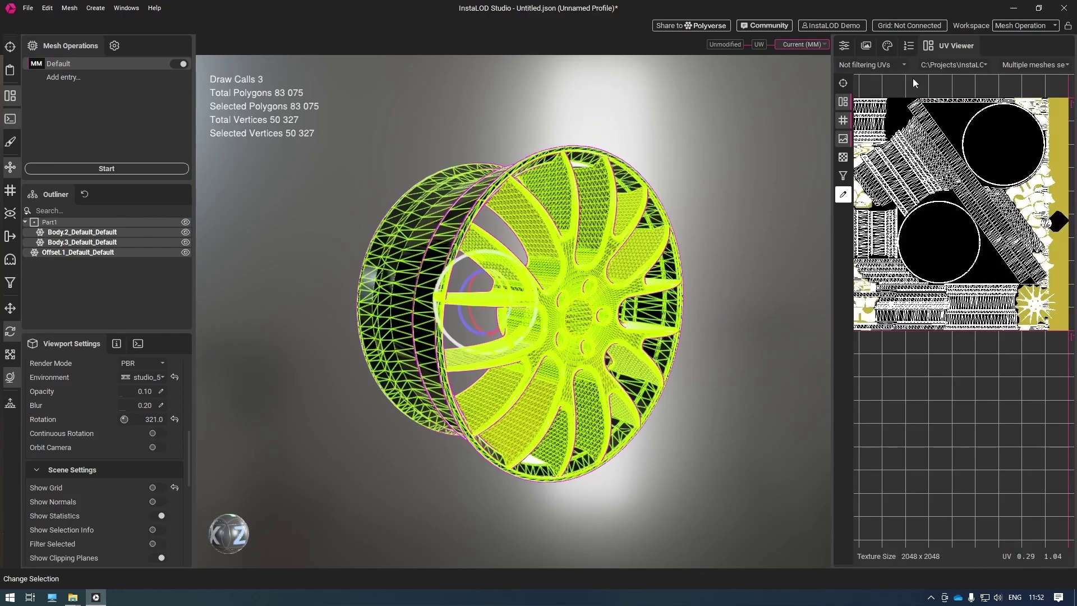
pyautogui.click(954, 64)
pyautogui.click(958, 86)
pyautogui.click(957, 69)
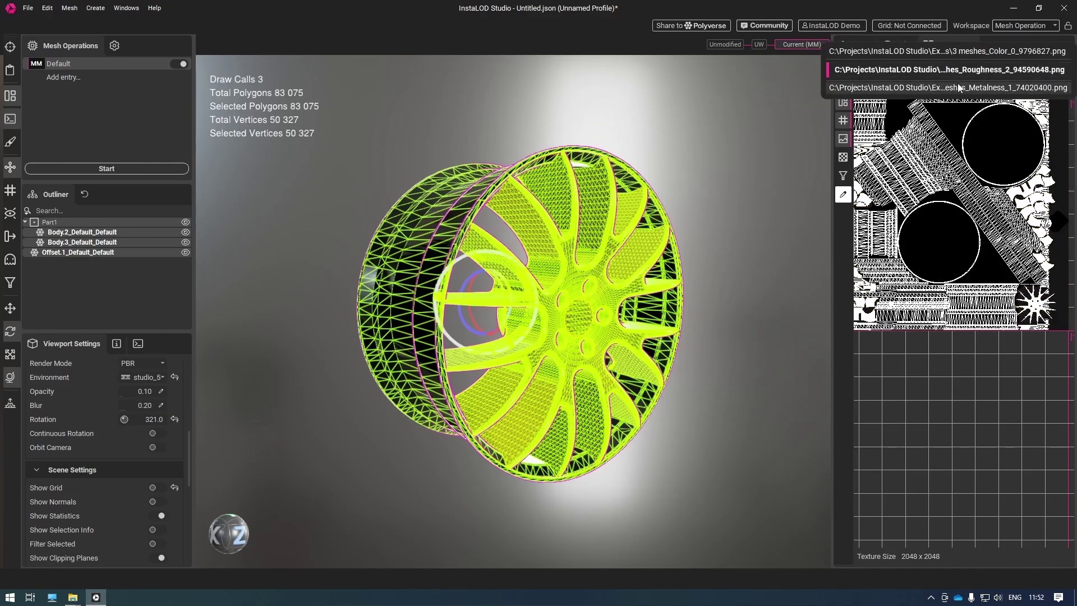
pyautogui.click(959, 80)
pyautogui.click(961, 64)
pyautogui.click(967, 36)
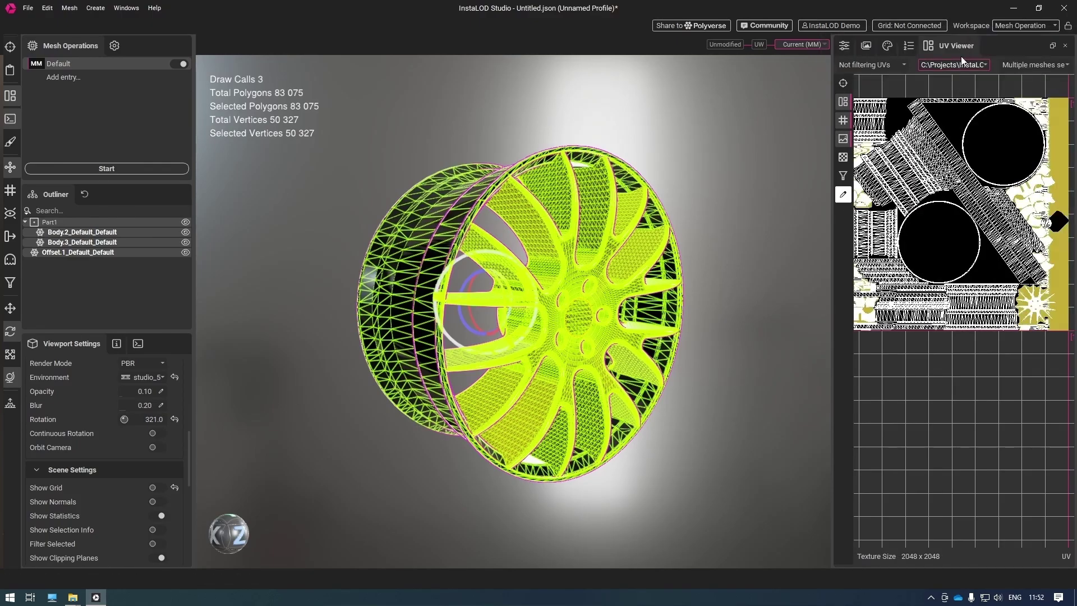
pyautogui.scroll(1, 942, 343)
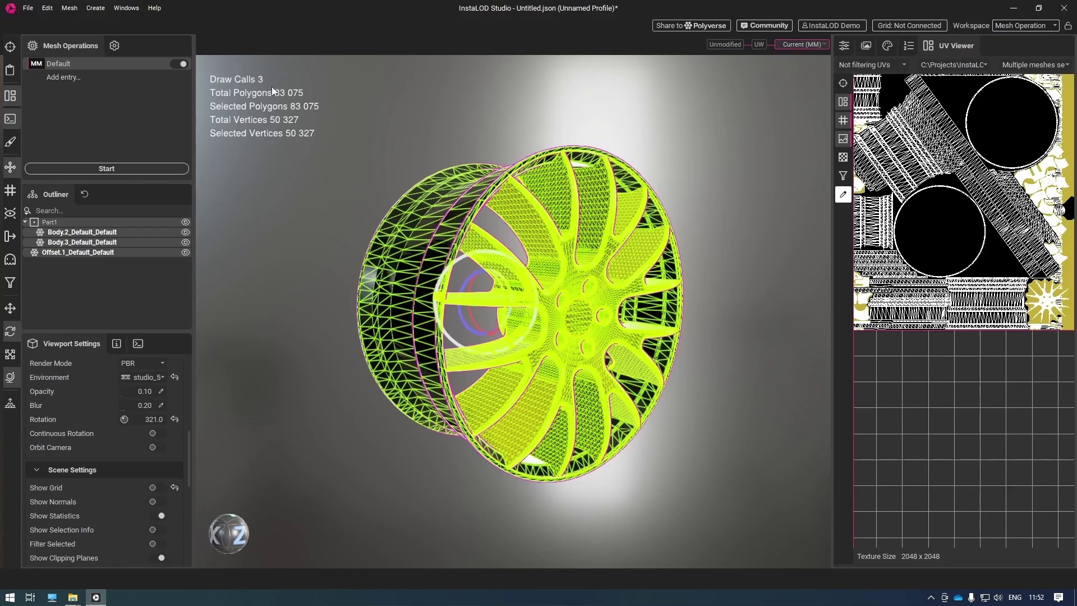
# Switch to the Mesh Toolkit operation, enable Combine and run it on the processed wheel meshes
pyautogui.click(844, 45)
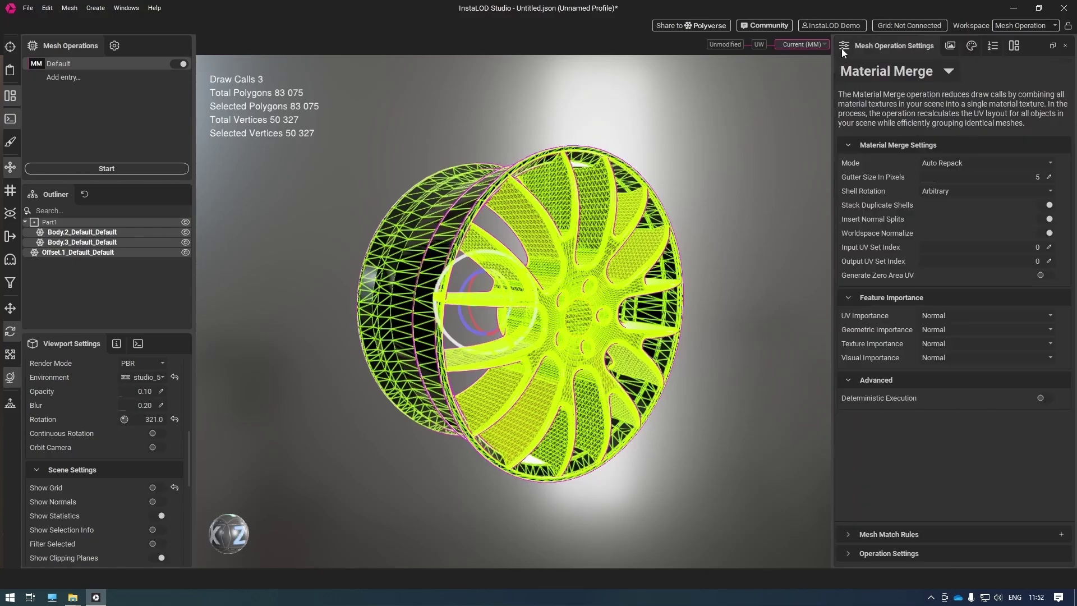
pyautogui.click(949, 71)
pyautogui.click(950, 211)
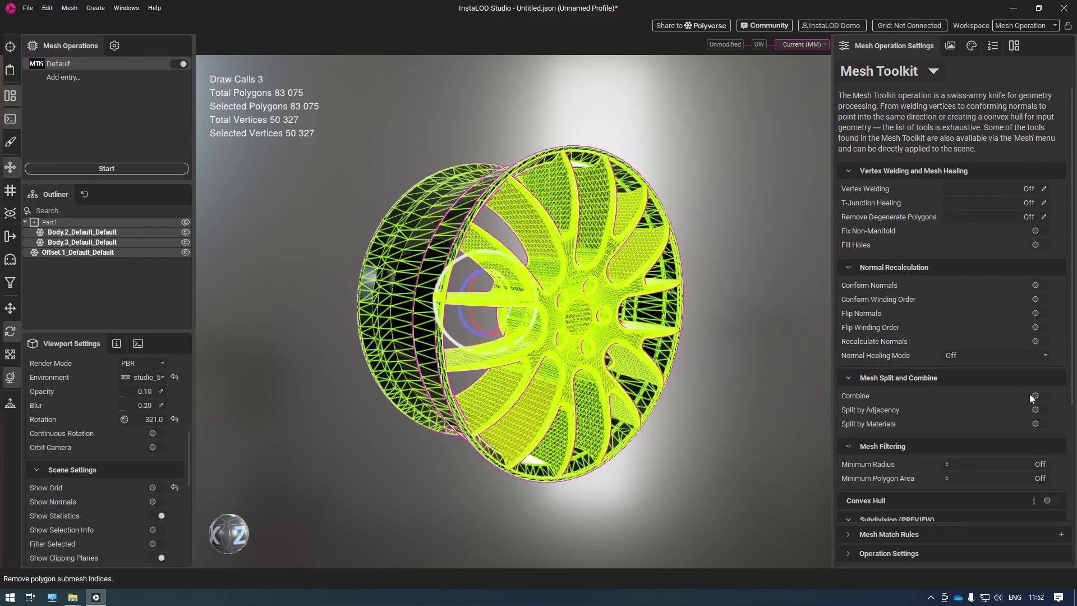
pyautogui.click(1037, 396)
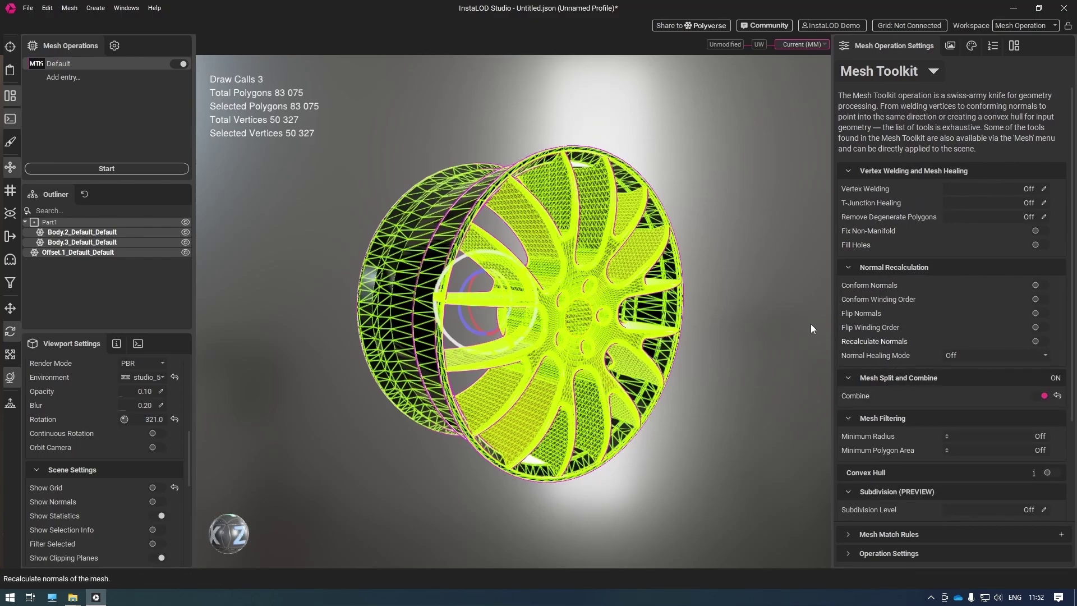
pyautogui.click(116, 168)
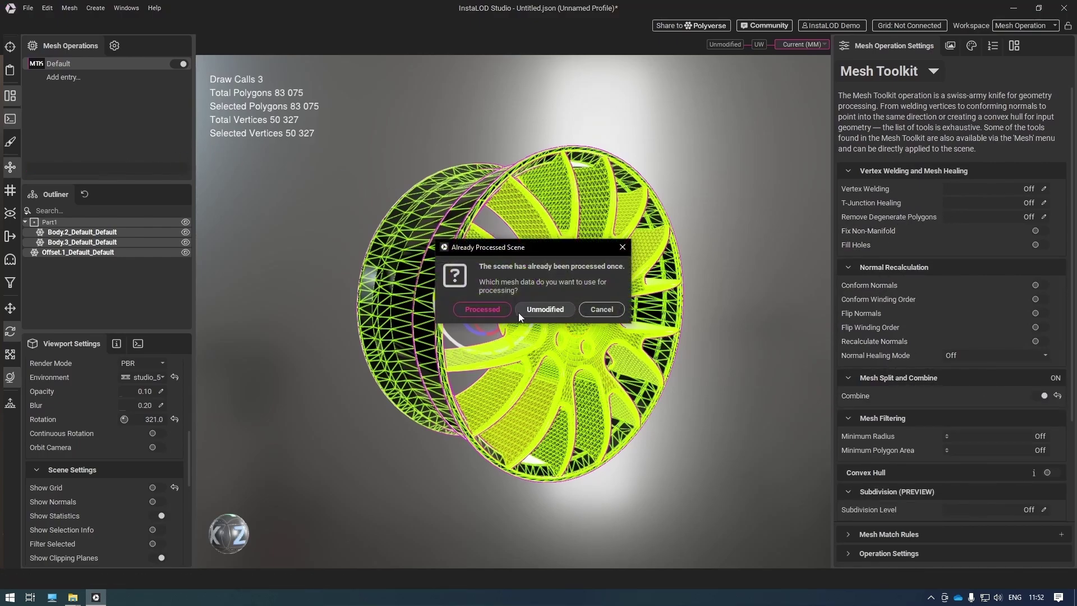
pyautogui.click(476, 310)
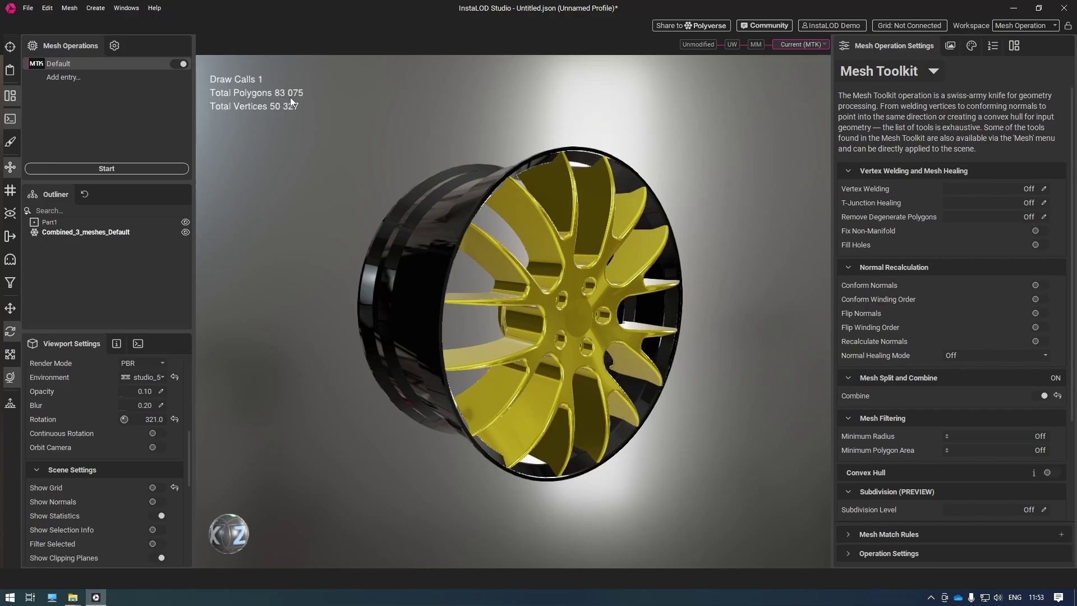
# Switch the mesh operation to Remesh and set its UV unwrap strategy to Hard Surface Axial
pyautogui.click(934, 69)
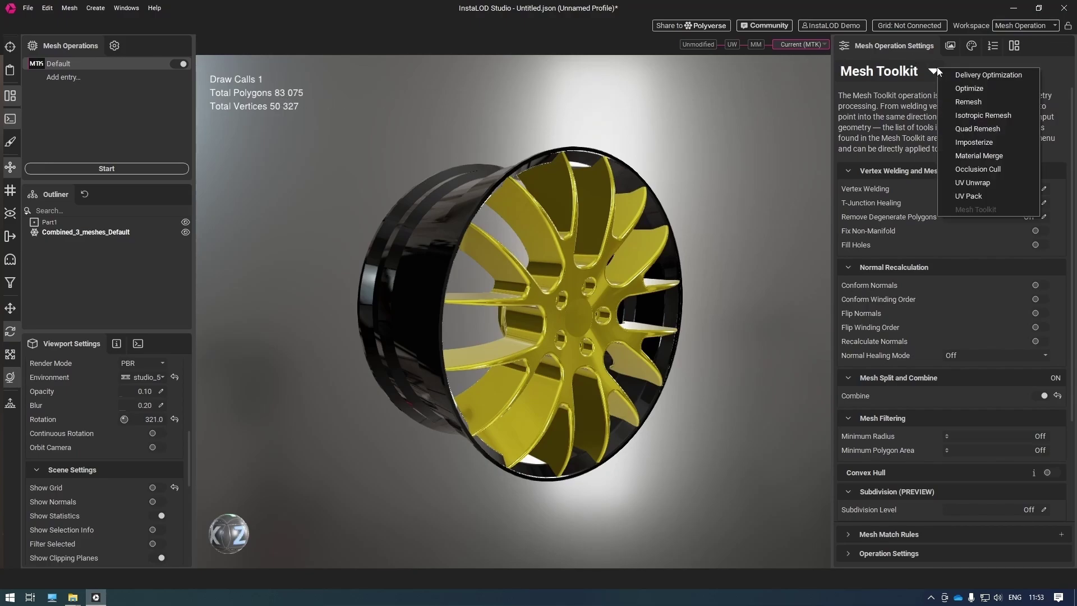
pyautogui.click(970, 101)
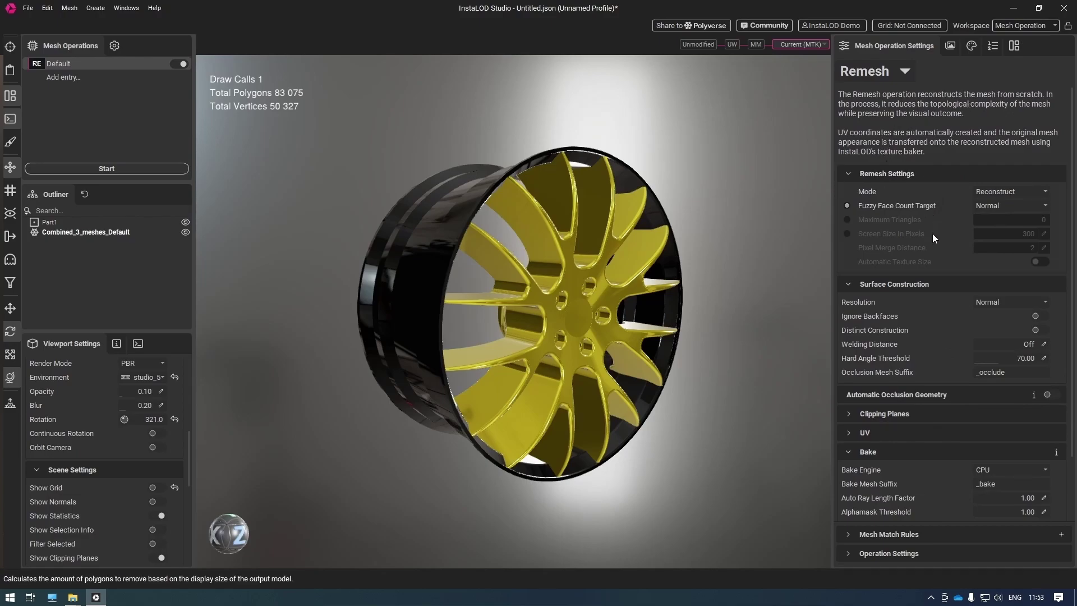
pyautogui.click(875, 436)
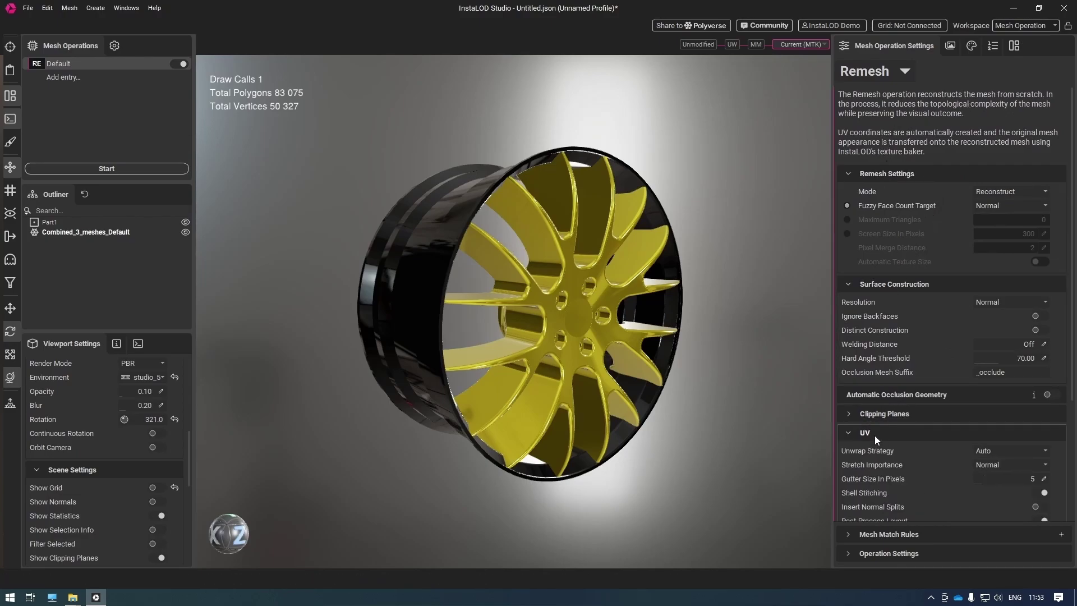
pyautogui.click(1005, 451)
pyautogui.click(1012, 437)
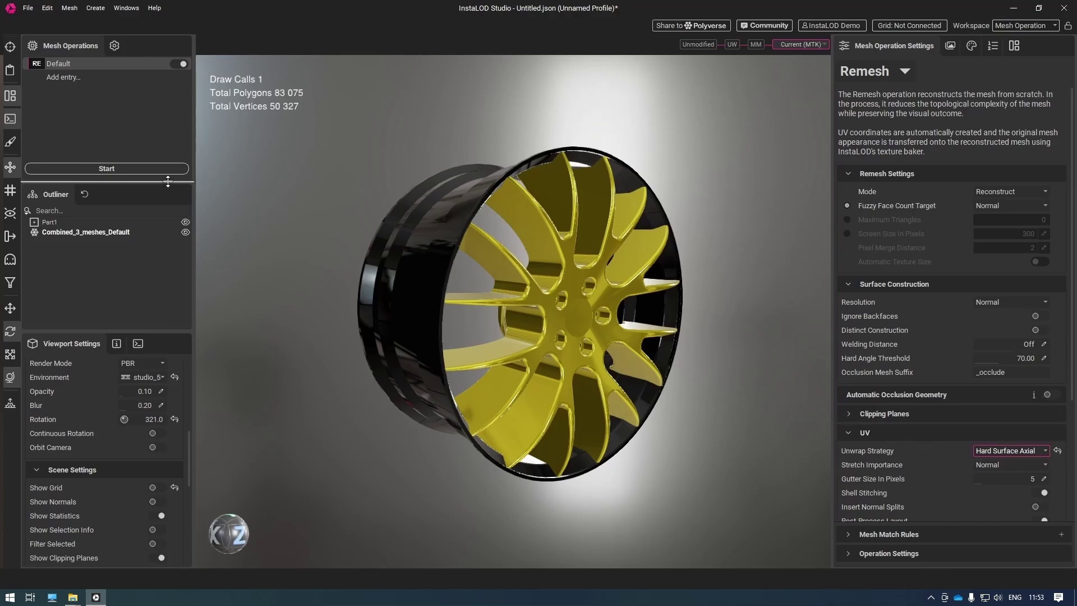
# Check the enabled texture pages and run the Remesh on the processed wheel
pyautogui.click(946, 48)
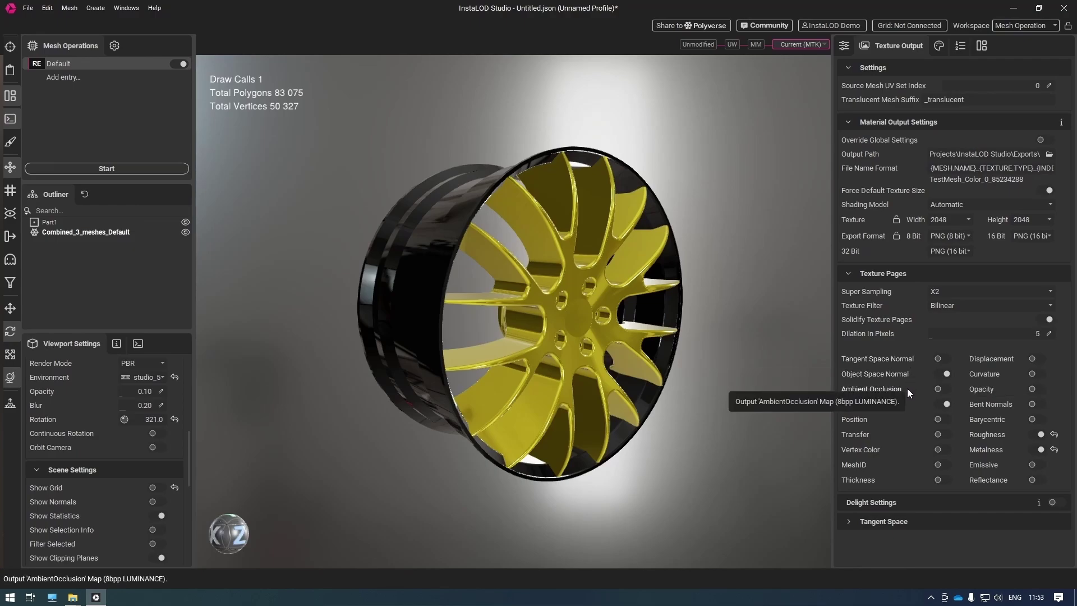
pyautogui.click(139, 170)
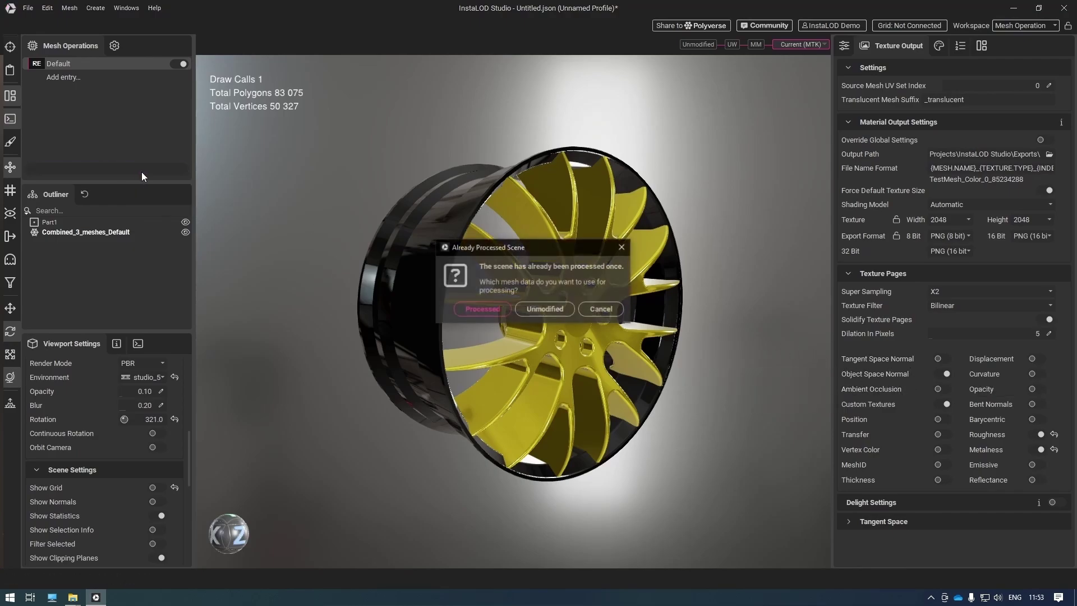
pyautogui.click(483, 306)
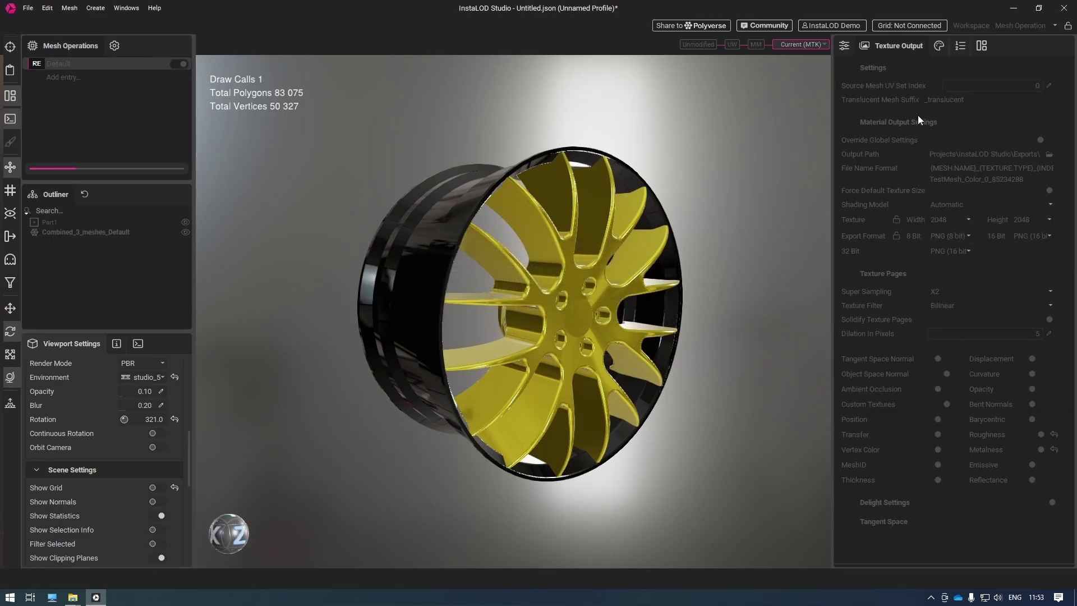
# Review the Remesh choices for Fuzzy Face Count Target and surface construction Resolution, keeping both at Normal
pyautogui.click(844, 46)
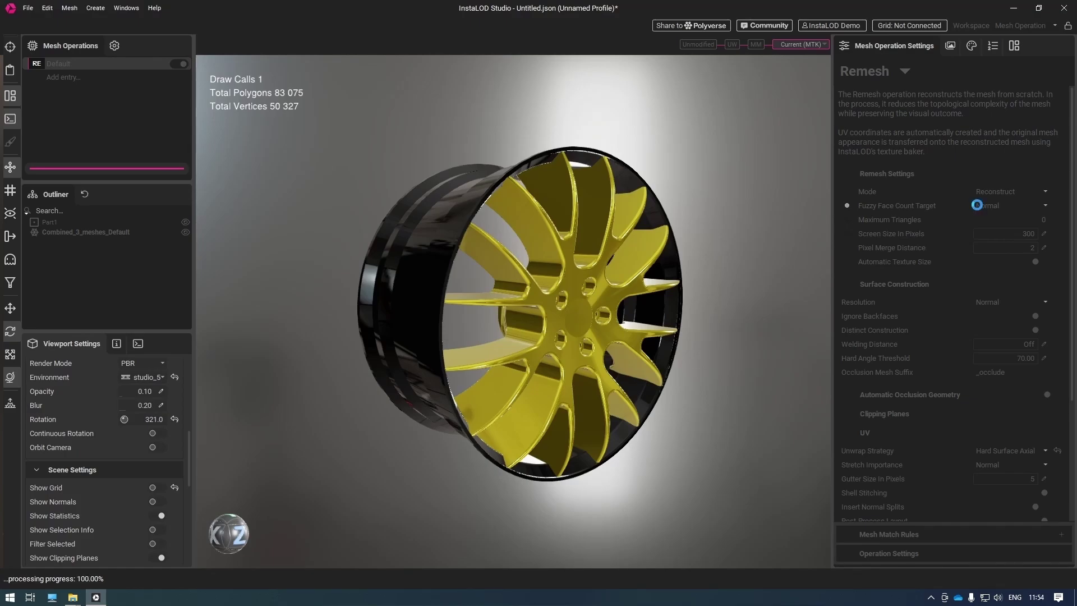
pyautogui.click(1047, 207)
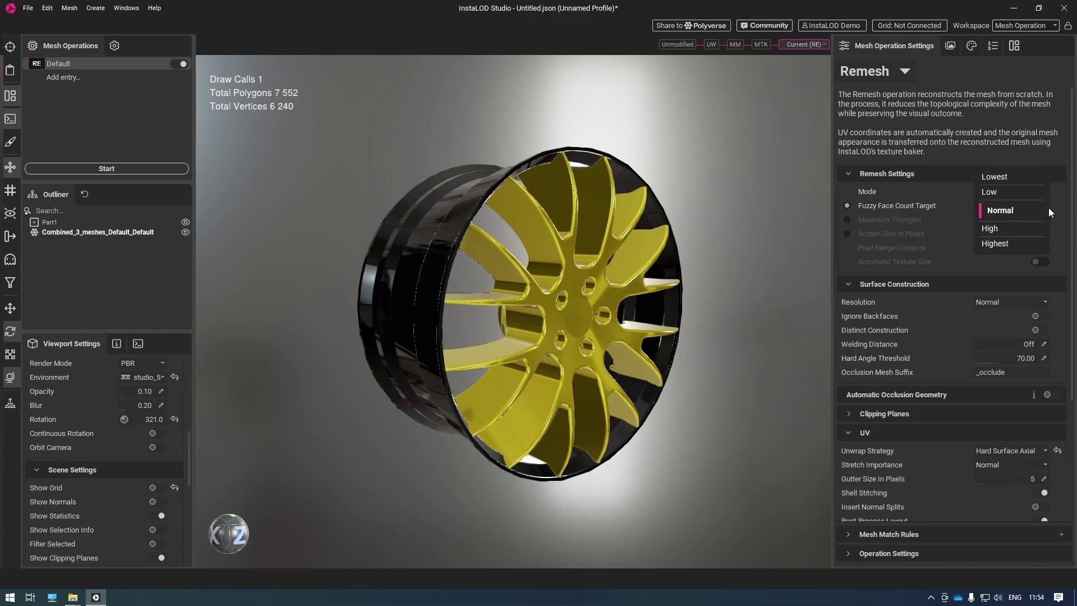
pyautogui.click(1049, 207)
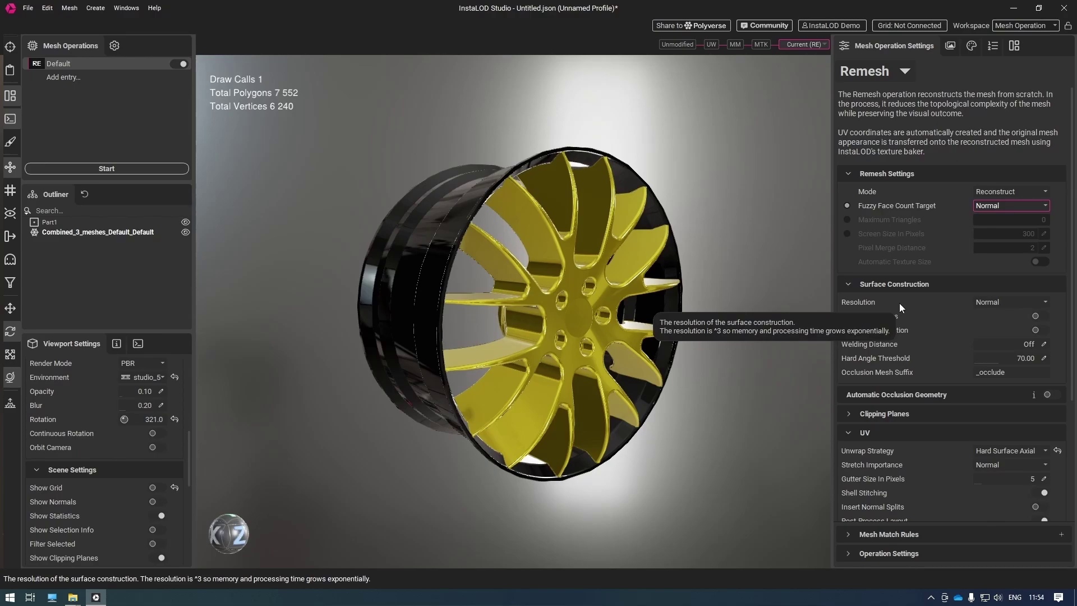
pyautogui.click(1034, 303)
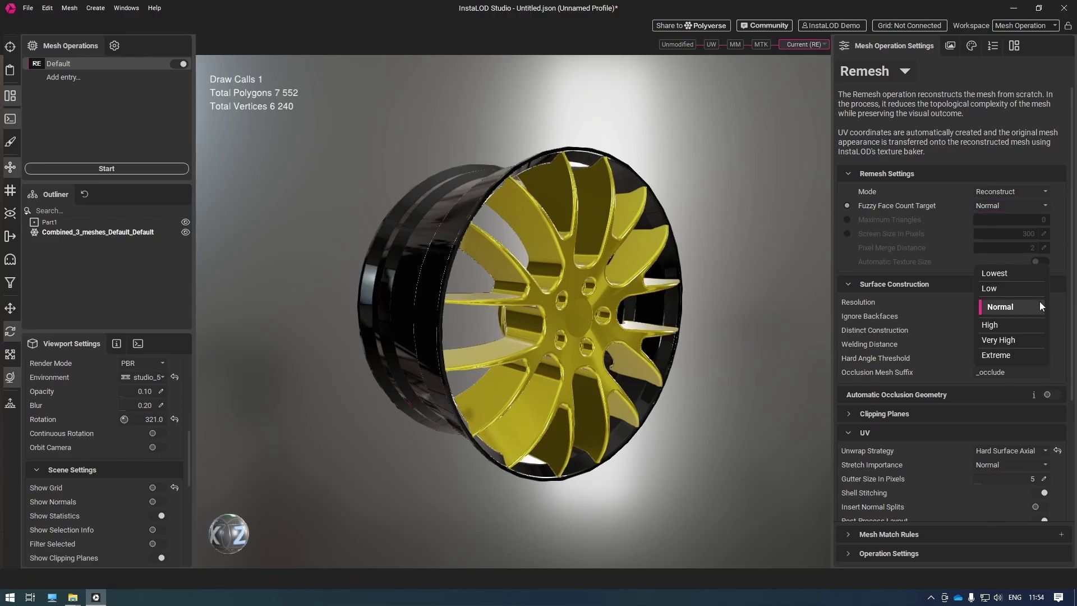
pyautogui.click(1039, 304)
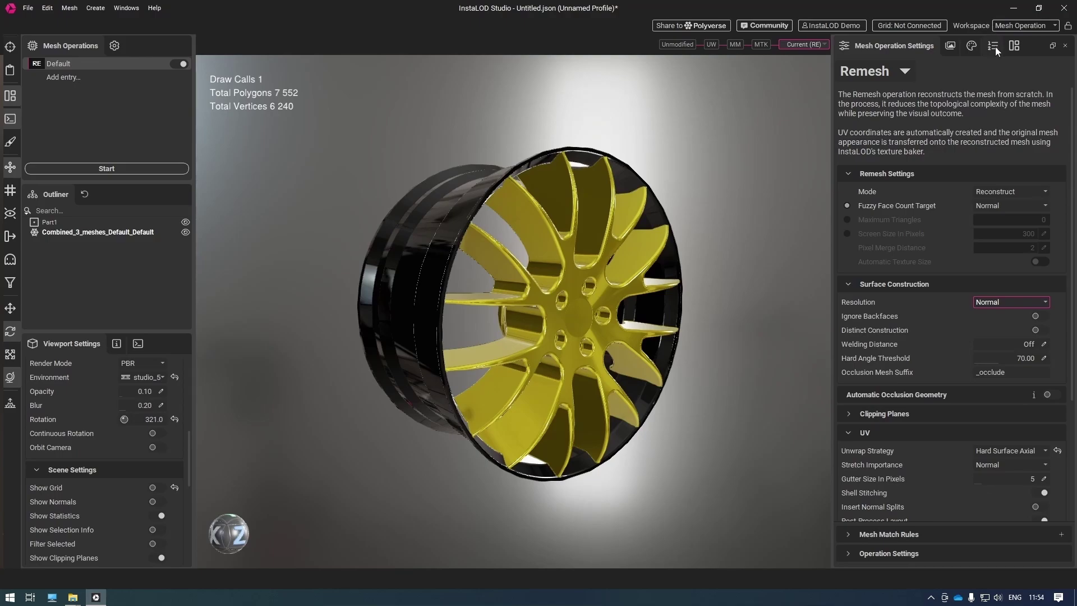
# Examine the remeshed wheel's wireframe and its UV layout over the baked Color, Roughness and Object Space Normal textures
pyautogui.click(1014, 45)
pyautogui.hotkey('ctrl', 'a')
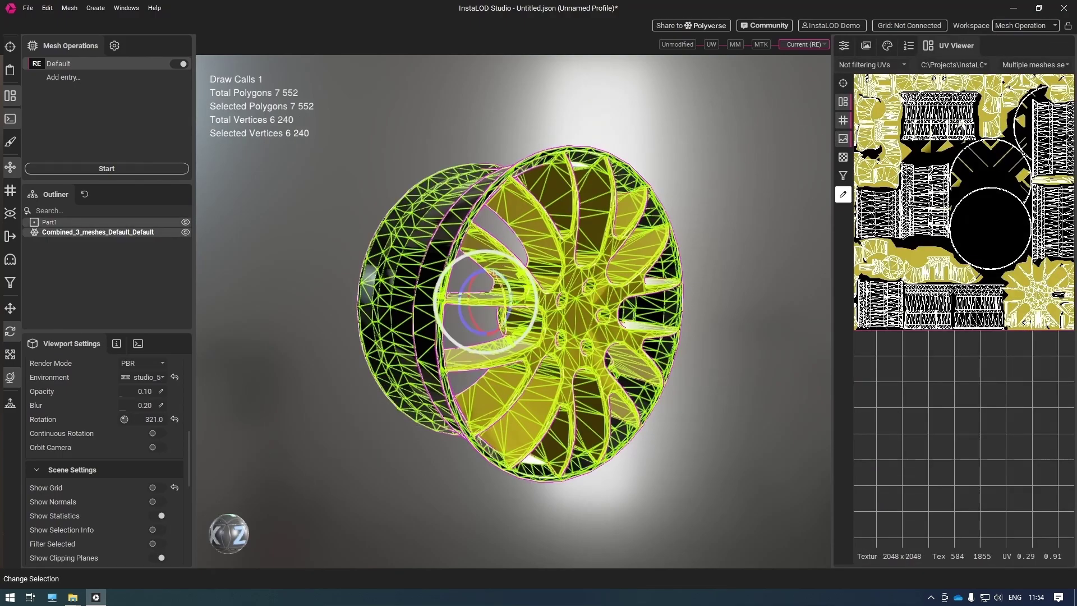
pyautogui.click(979, 66)
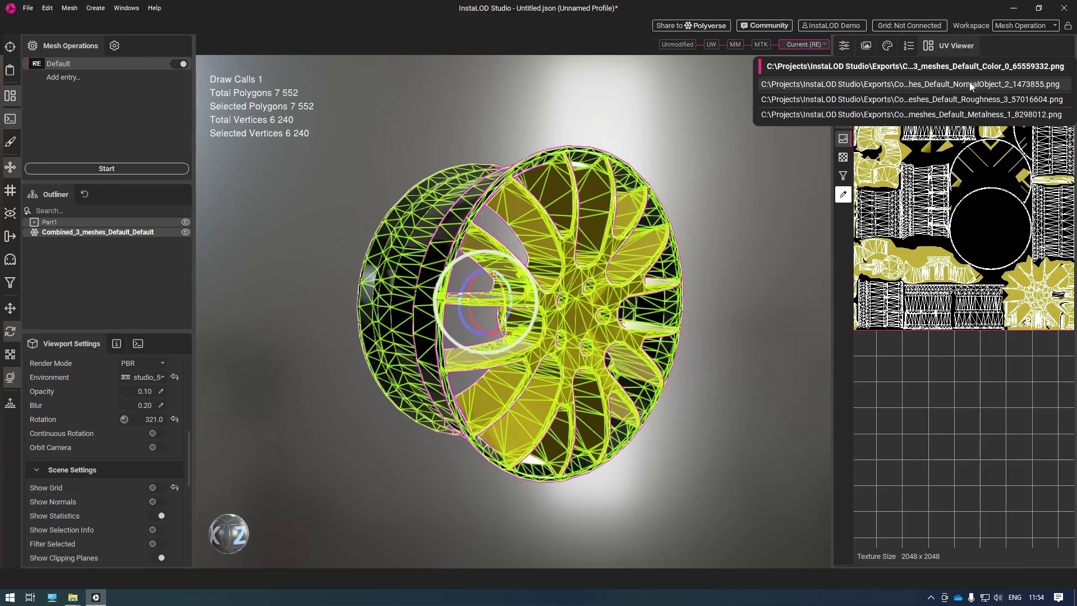
pyautogui.click(976, 99)
pyautogui.click(975, 68)
pyautogui.click(975, 90)
pyautogui.click(976, 66)
pyautogui.click(978, 21)
pyautogui.click(978, 65)
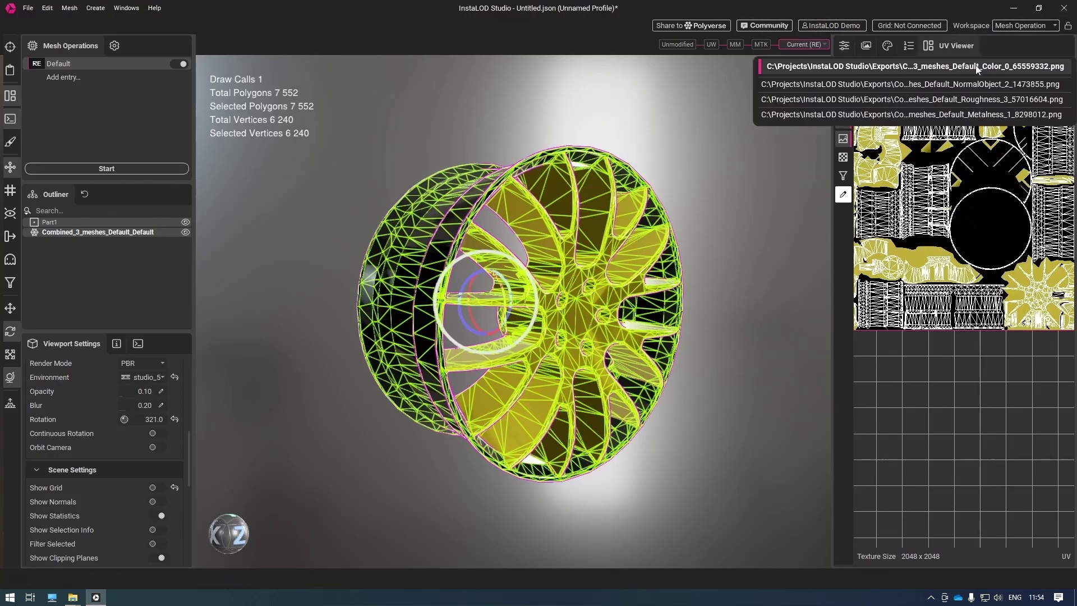
pyautogui.click(976, 85)
pyautogui.scroll(2, 972, 185)
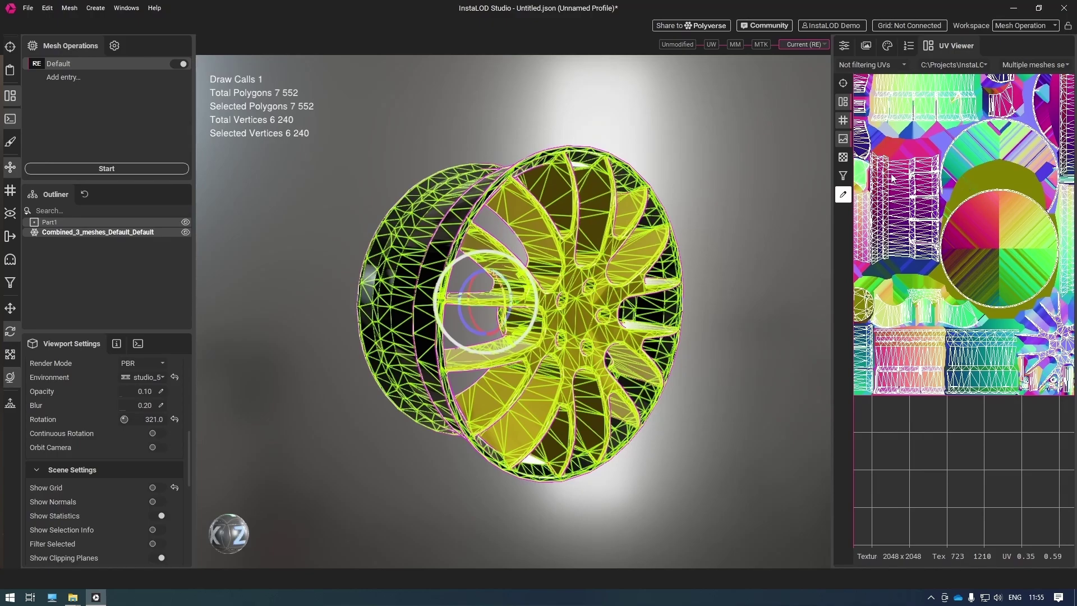
pyautogui.click(754, 174)
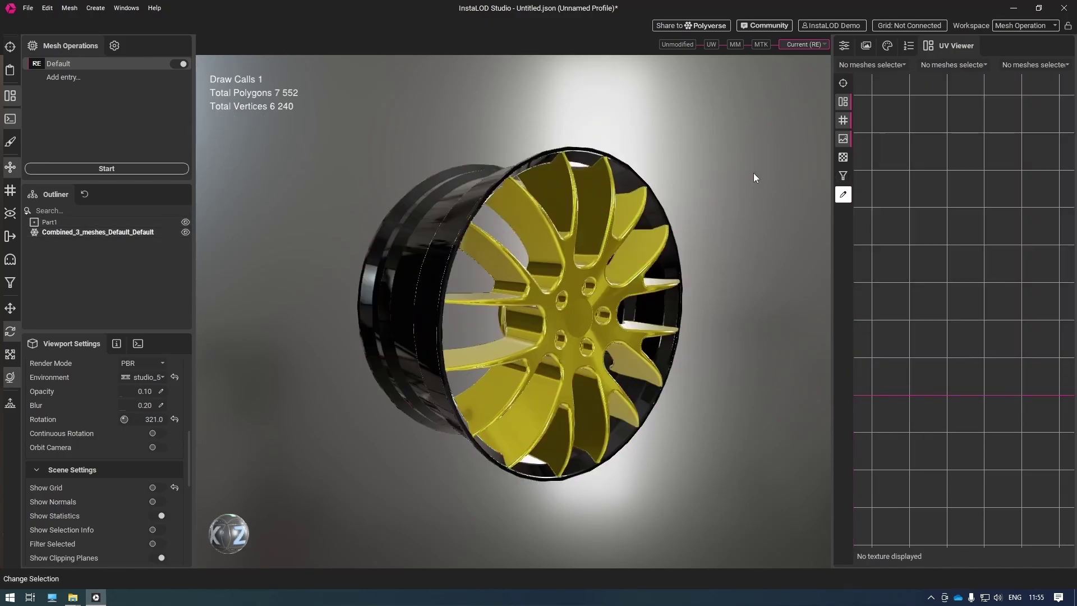
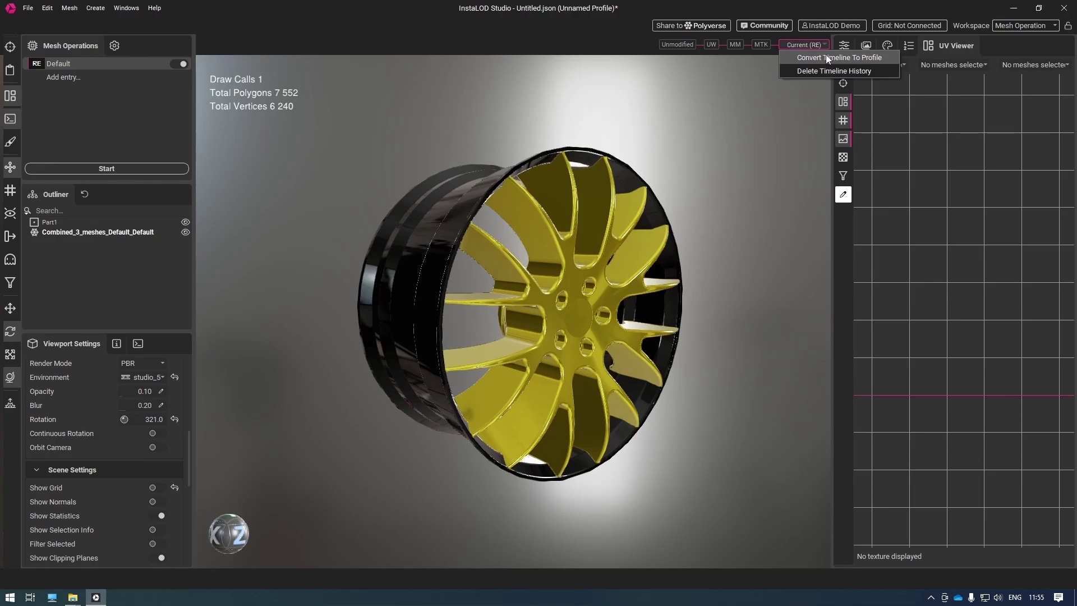
# Convert the timeline to a profile, return to the Unmodified scene and delete the timeline history while keeping the current profile
pyautogui.click(826, 56)
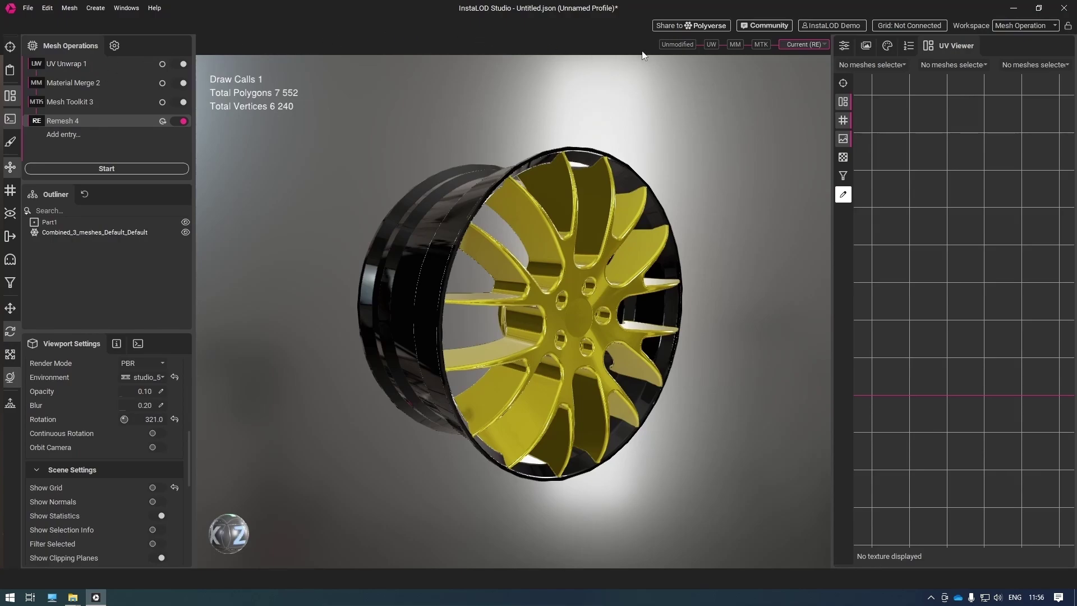
pyautogui.click(685, 45)
pyautogui.click(702, 44)
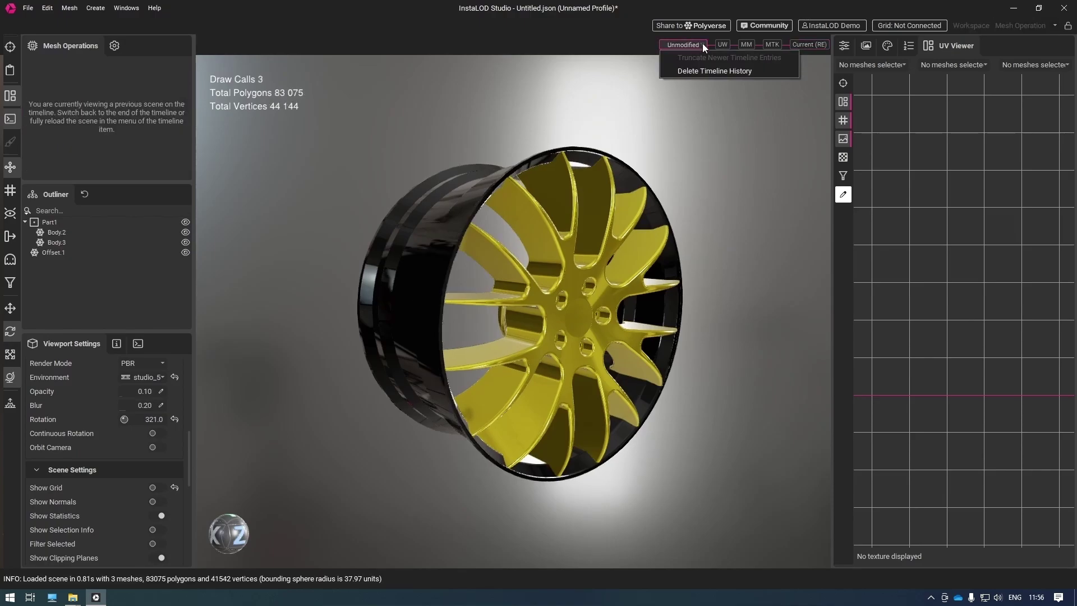
pyautogui.click(704, 68)
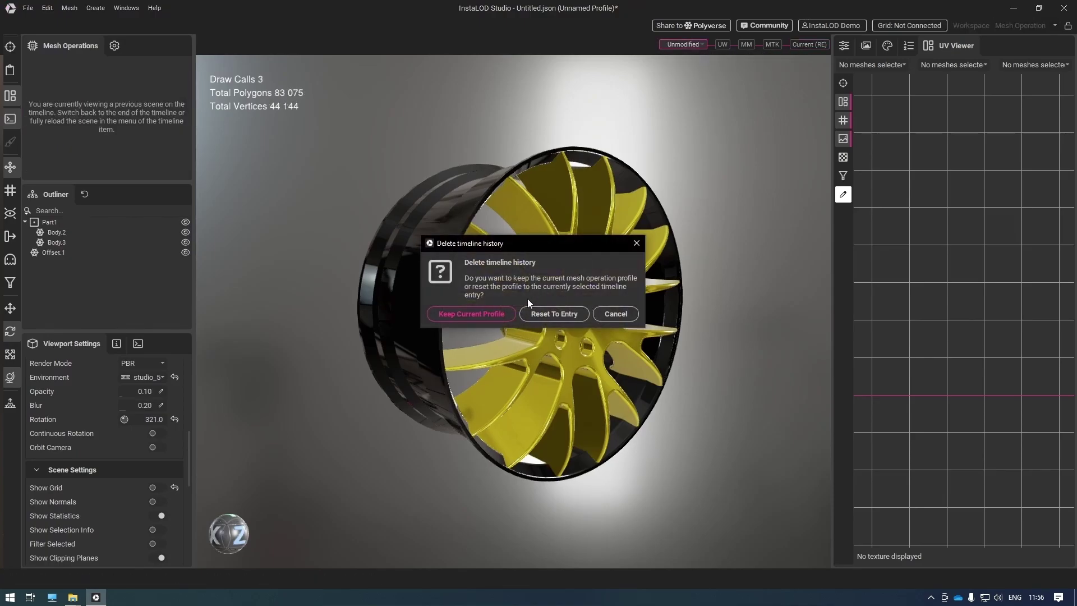
pyautogui.click(477, 315)
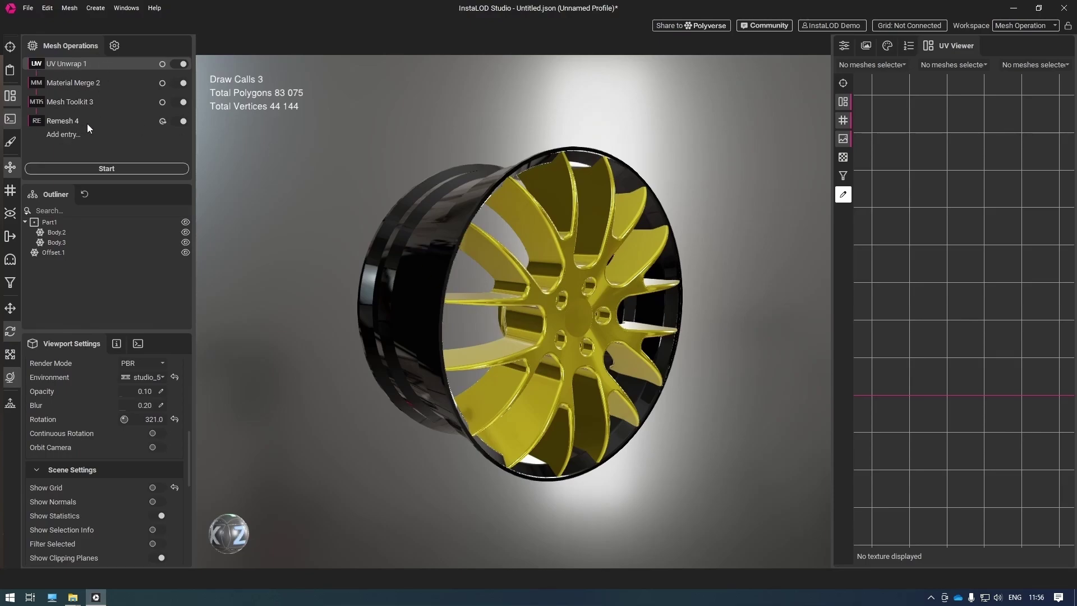
# Run the full operation chain on the unmodified wheel and inspect the result with the environment rotation set to 35
pyautogui.click(103, 167)
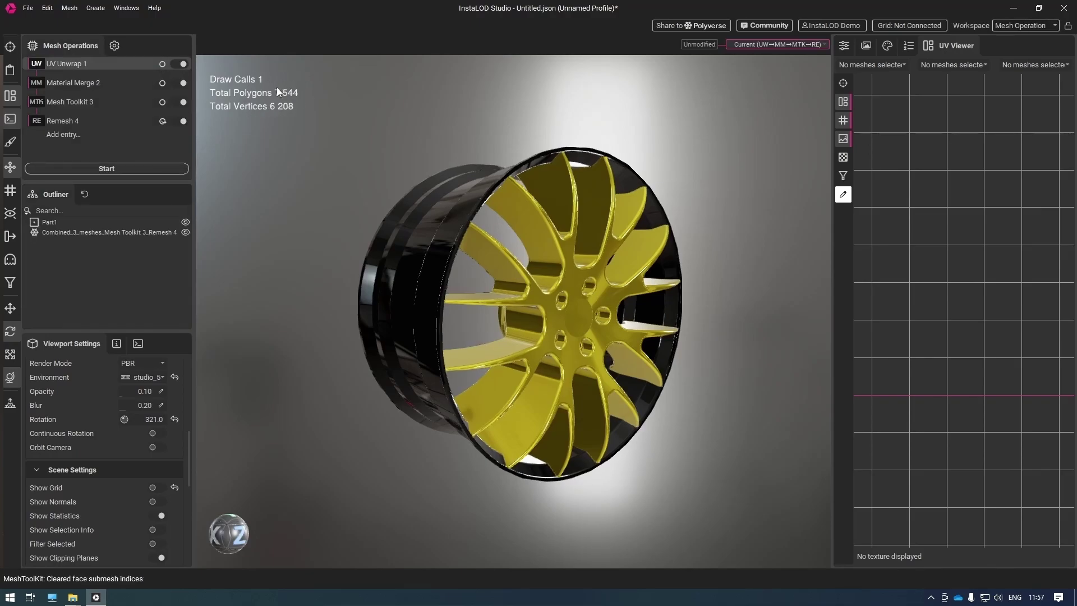
pyautogui.click(388, 186)
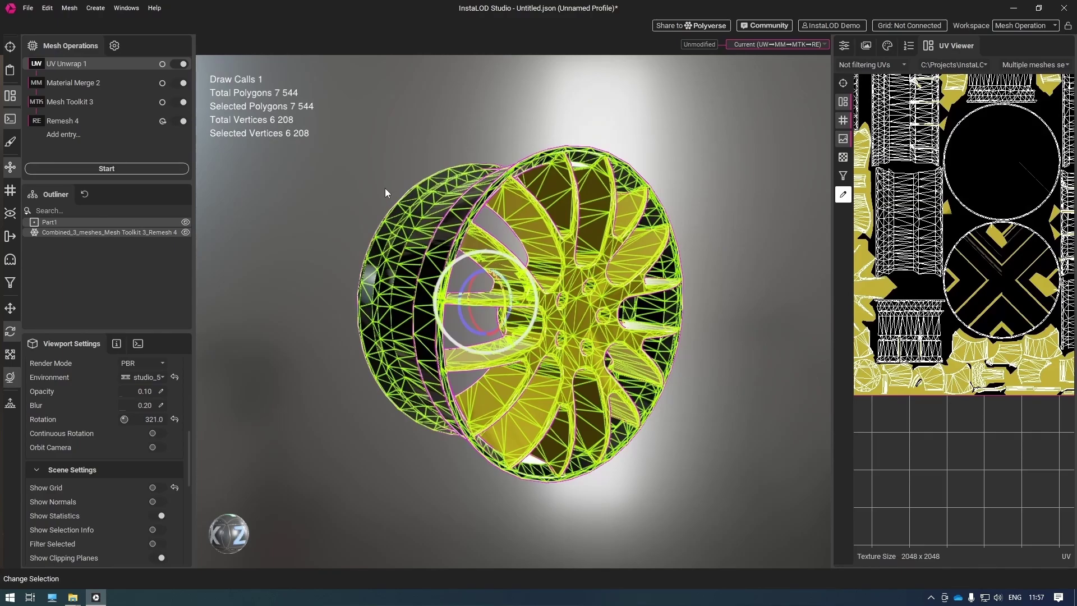
pyautogui.moveTo(385, 188); pyautogui.dragTo(422, 195)
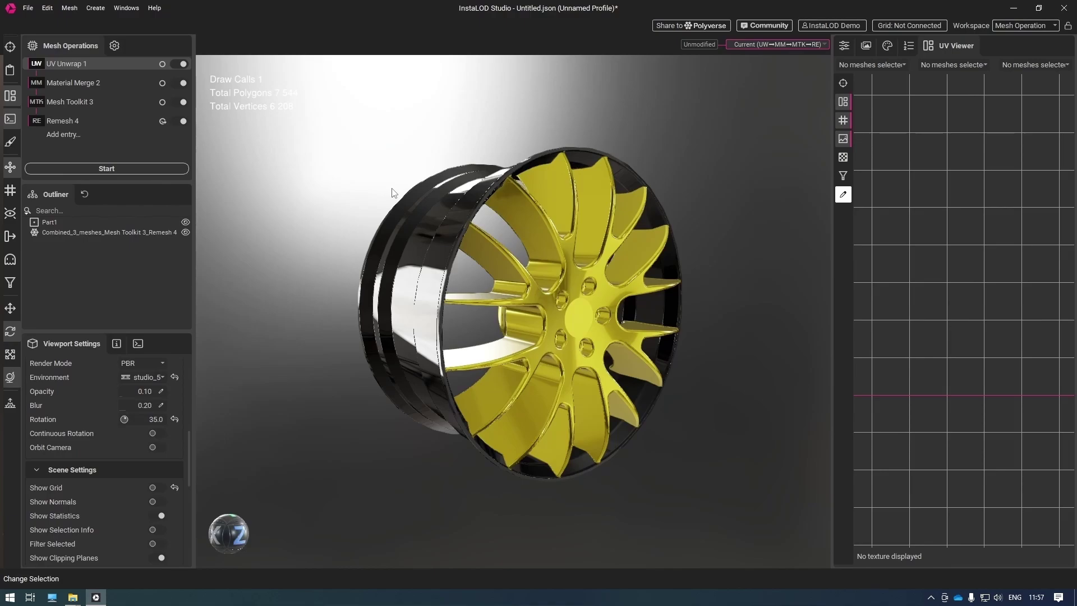
# Run the profile in InstaLOD Pipeline as a batch on Car Rim.CATPart and Shoe.step
pyautogui.click(28, 7)
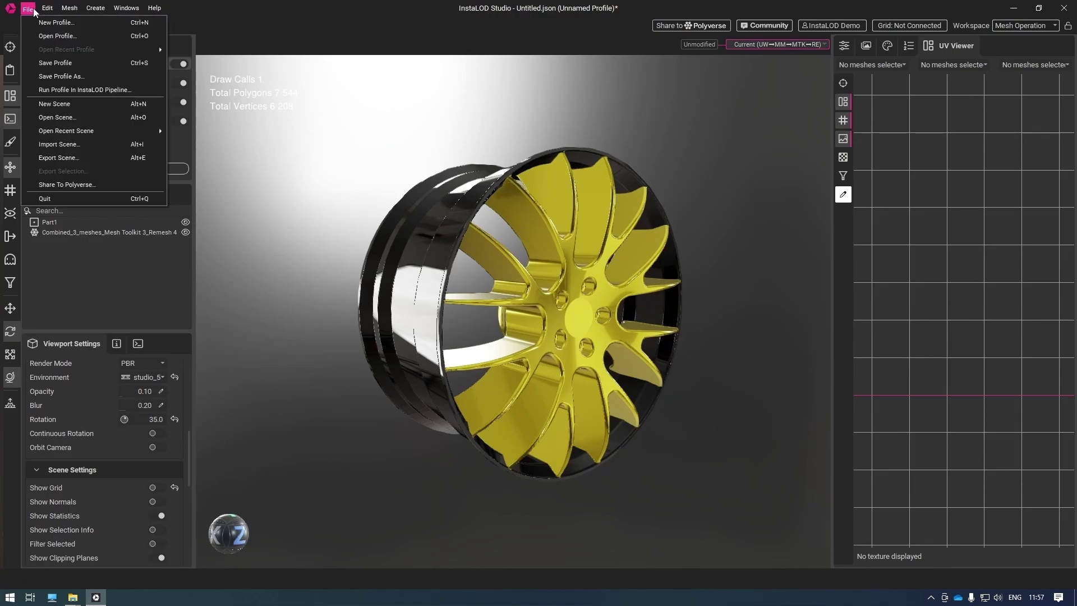
pyautogui.click(68, 91)
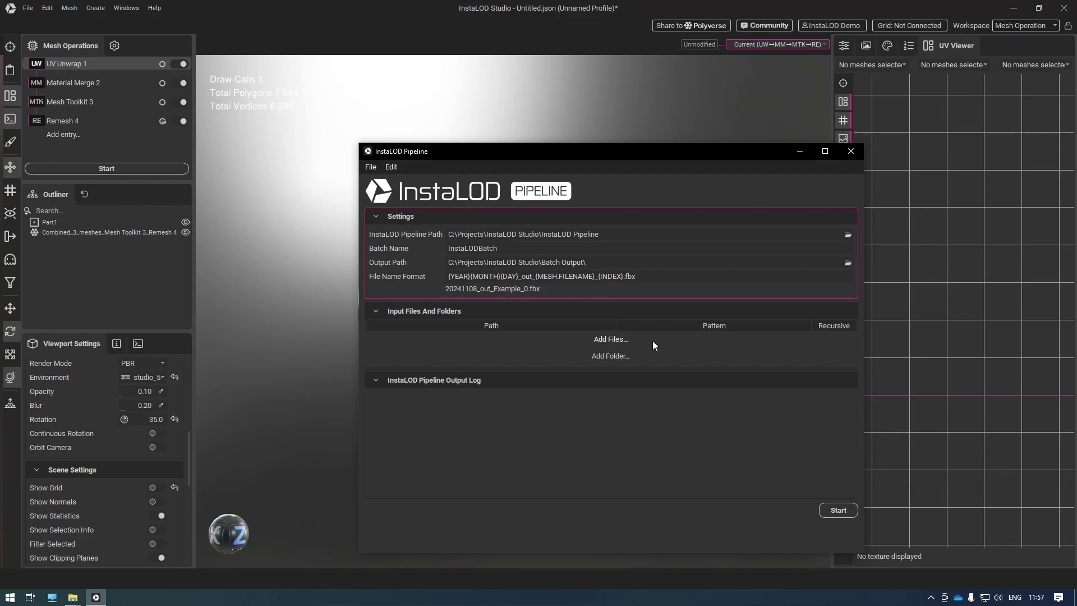
pyautogui.click(623, 340)
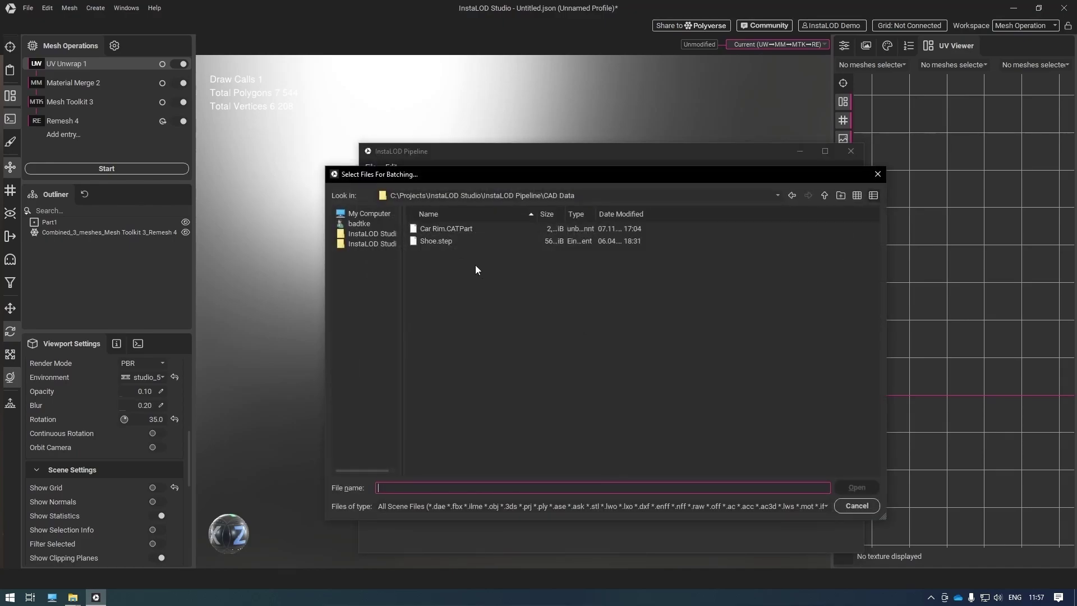
pyautogui.click(447, 231)
pyautogui.keyDown('shift'); pyautogui.click(443, 241); pyautogui.keyUp('shift')
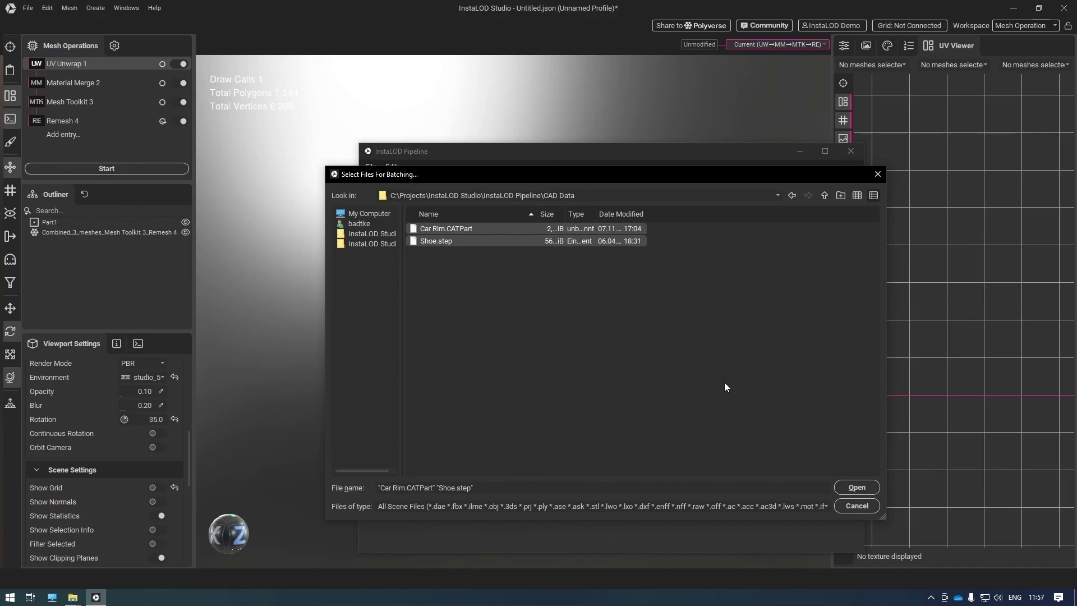
pyautogui.click(857, 487)
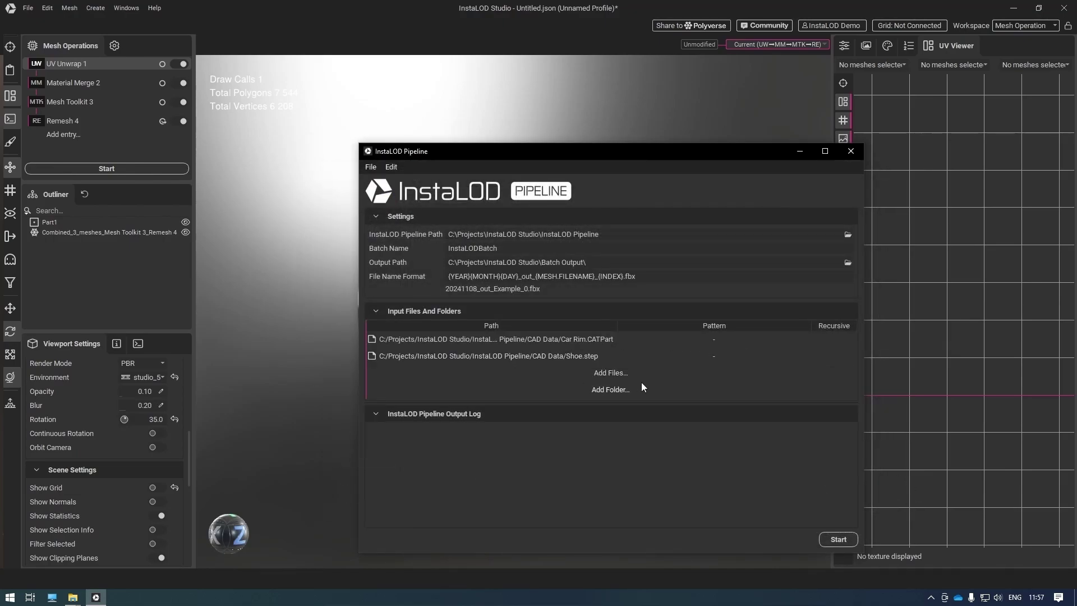
pyautogui.click(834, 536)
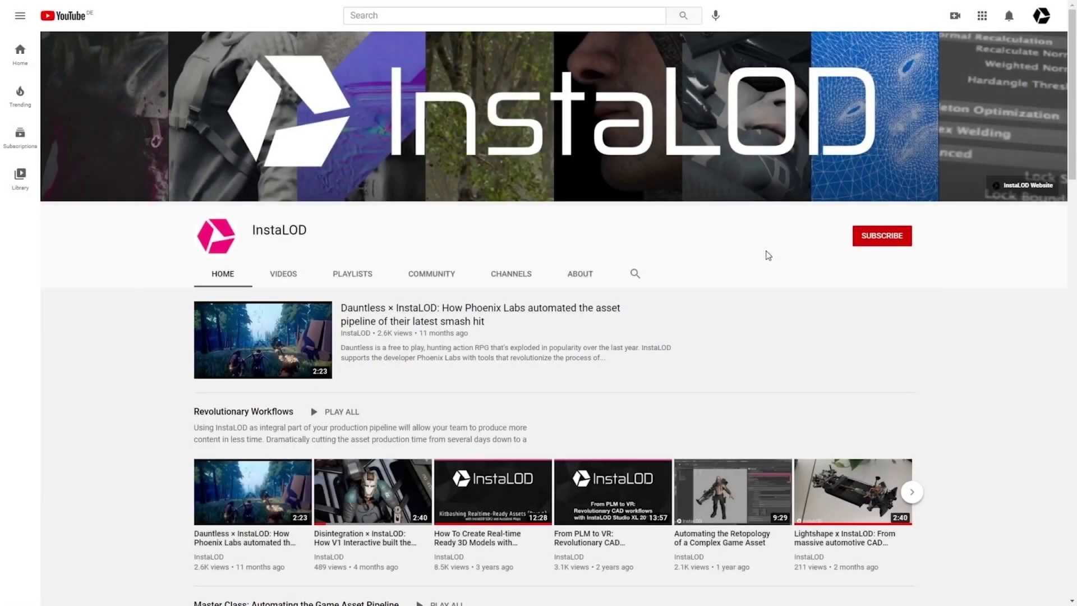
pyautogui.click(873, 247)
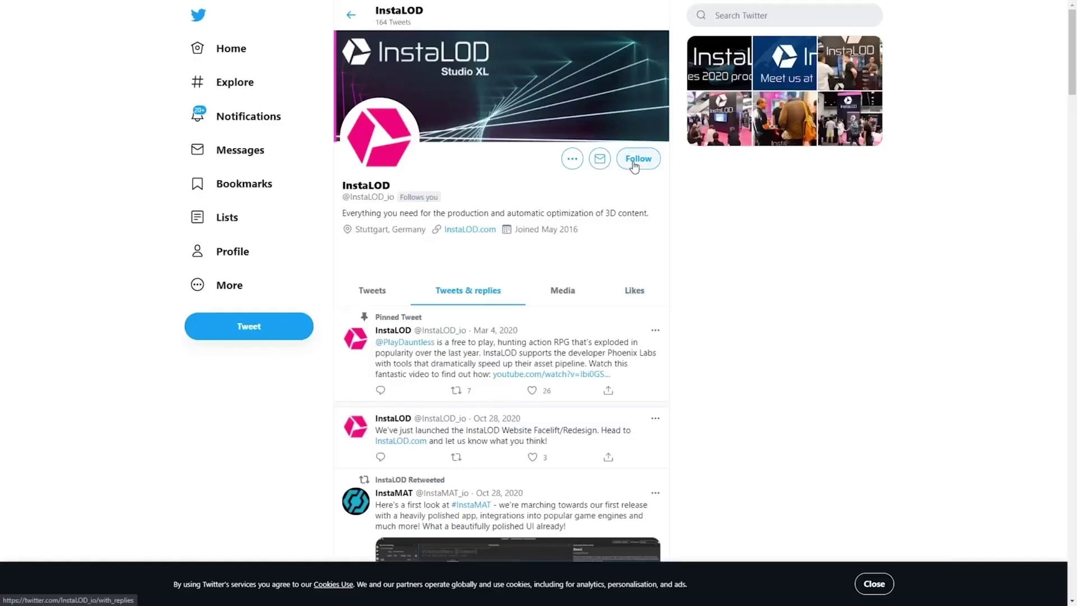
pyautogui.click(633, 162)
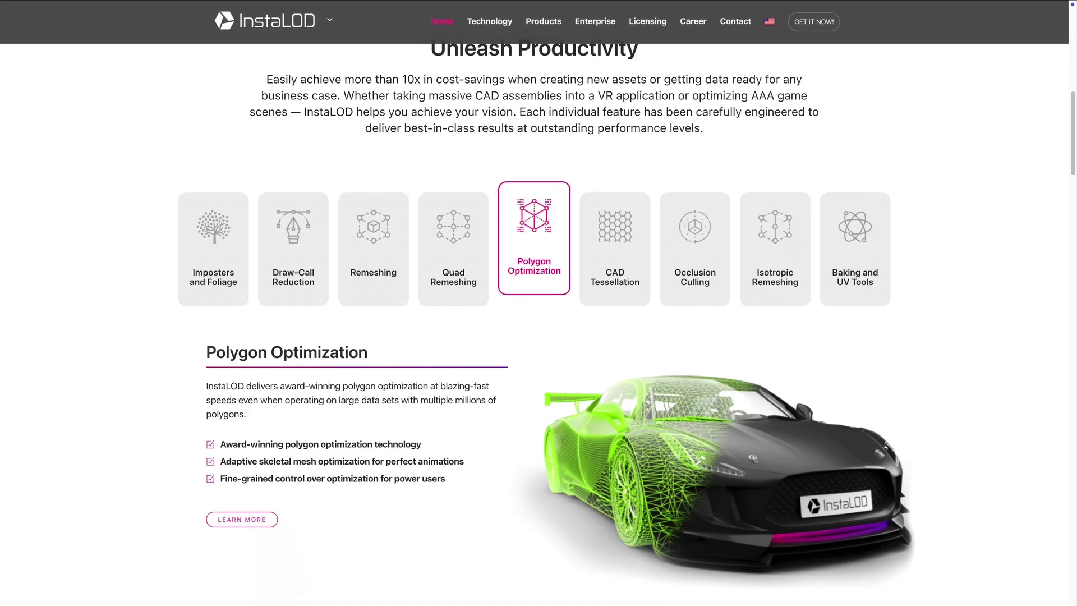
pyautogui.scroll(-3, 534, 303)
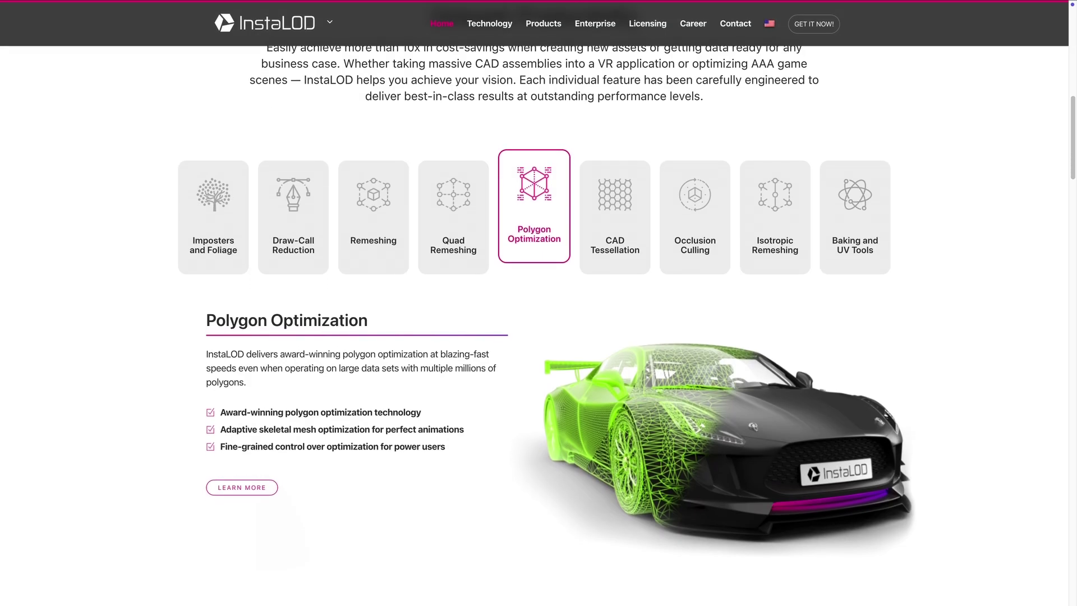